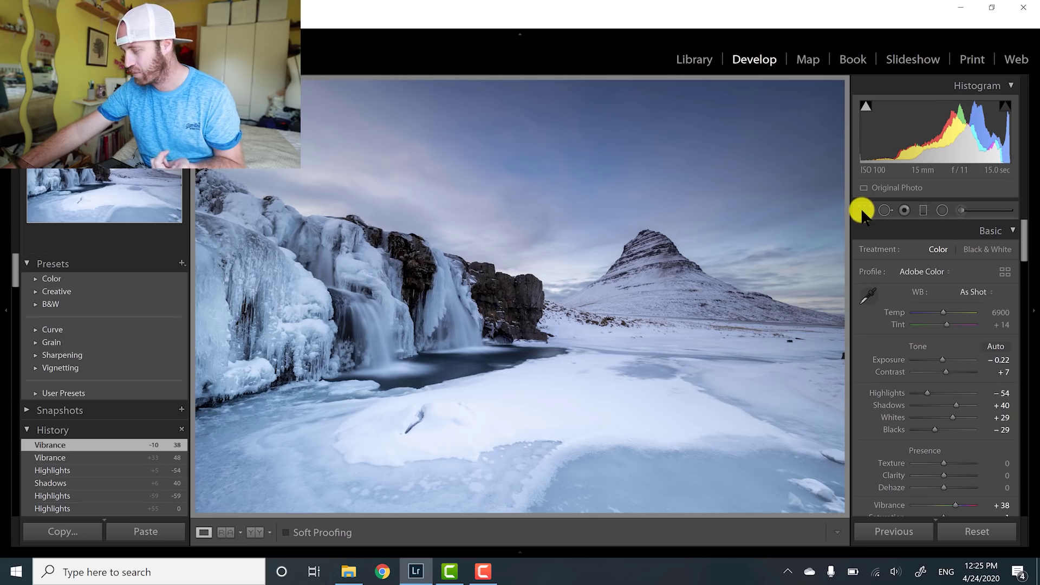
Try cropping the photo to a 1 x 1 aspect ratio and undo the shift of the crop
click(863, 210)
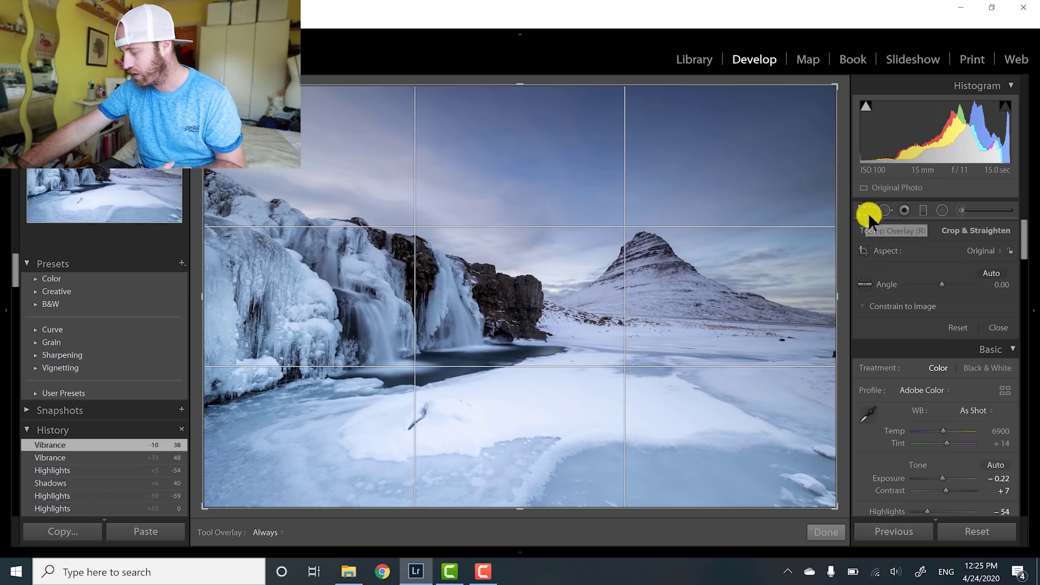
click(985, 252)
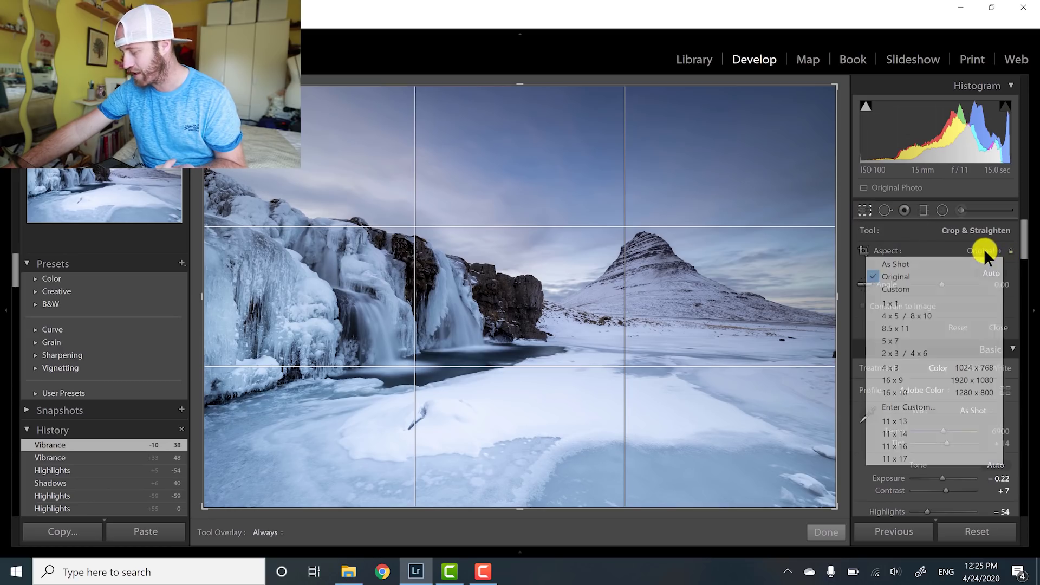
click(904, 302)
mouse_move(659, 304)
mouse_down()
mouse_move(629, 304)
mouse_move(648, 307)
mouse_up()
key(ctrl+z)
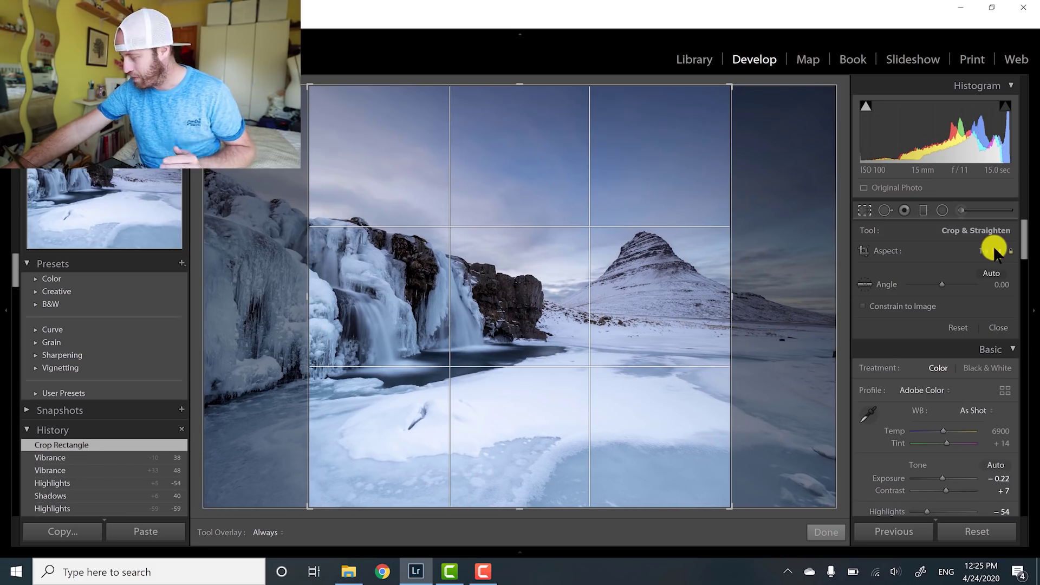
Crop the photo to a 16 x 9 landscape frame, reposition the image inside it and apply the crop
click(993, 247)
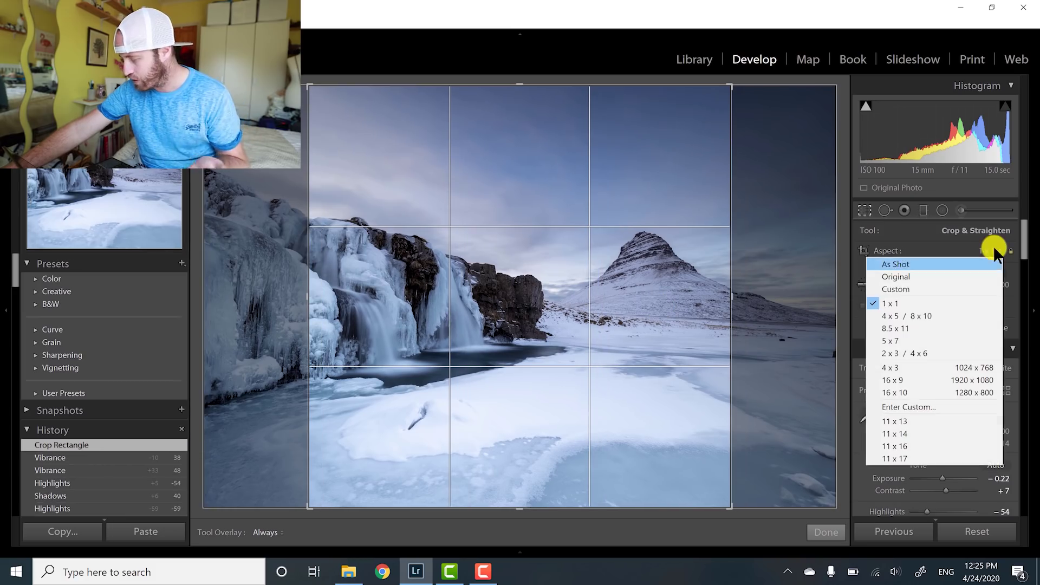
click(909, 379)
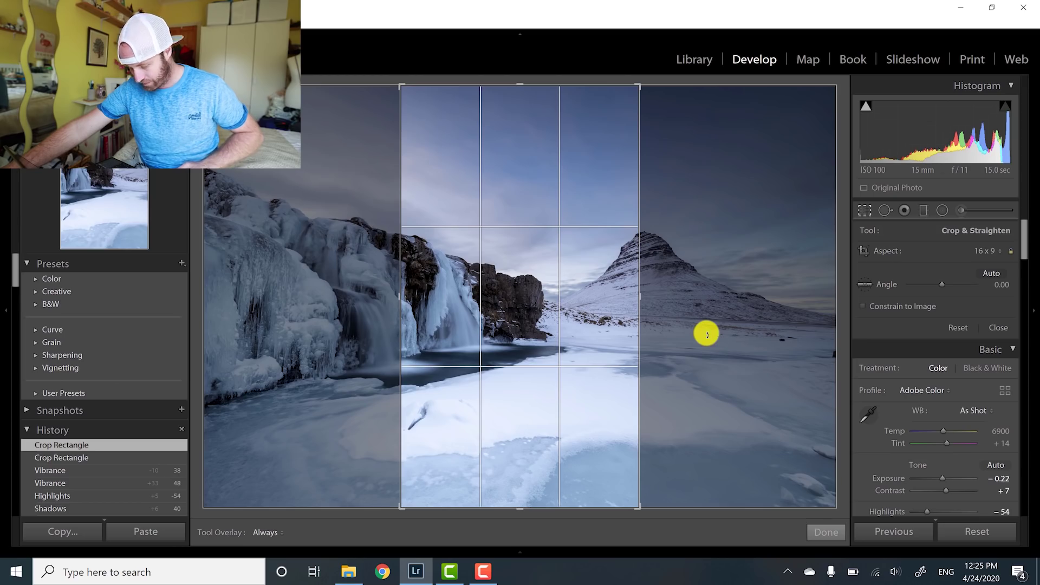
key(x)
drag(664, 410, 738, 448)
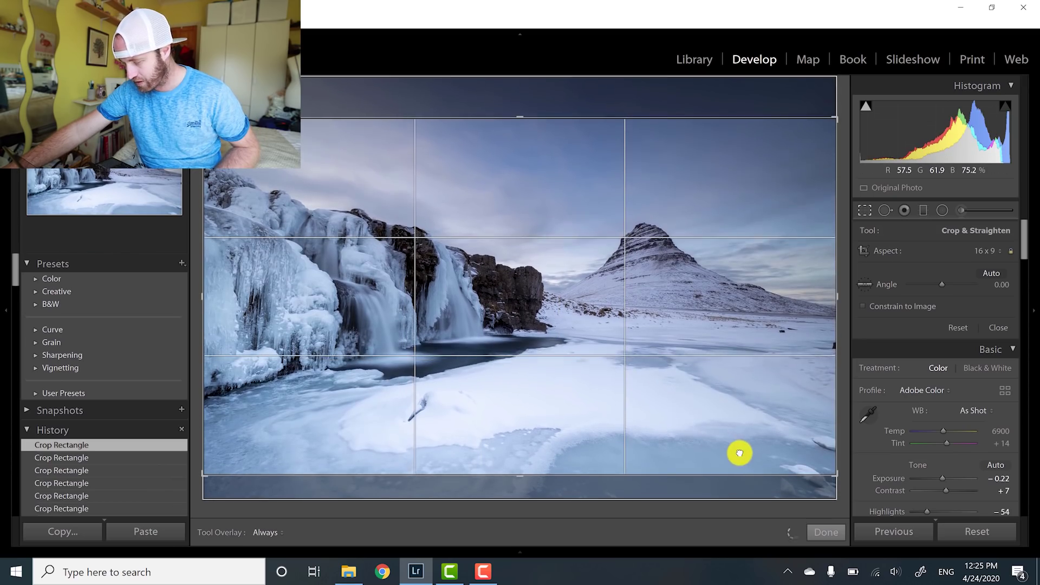
click(825, 532)
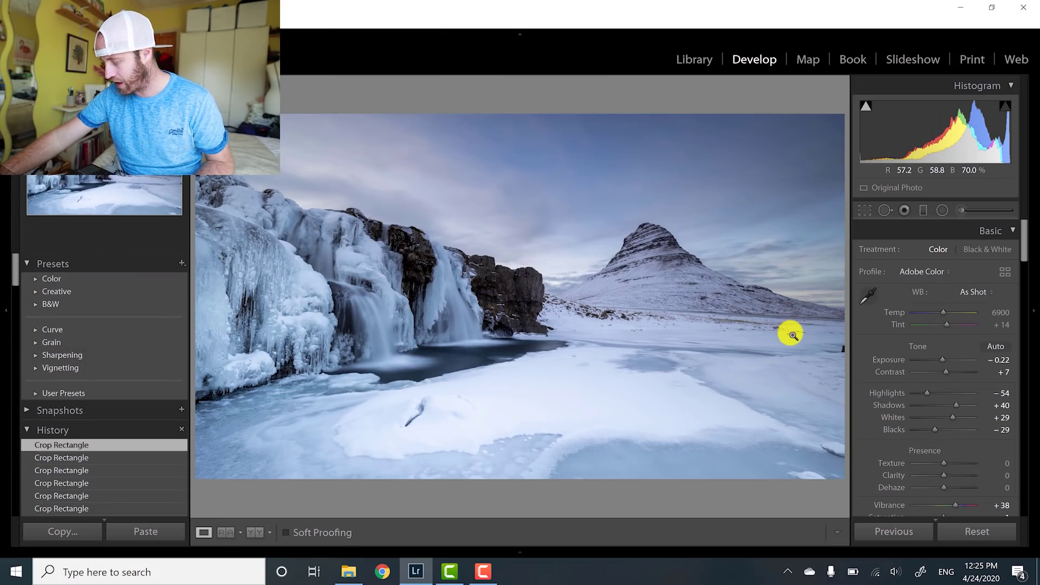
Heal the small dark rock on the snow below the mountain's right slope with a Spot Removal brush of size 27
click(793, 336)
drag(794, 342, 750, 345)
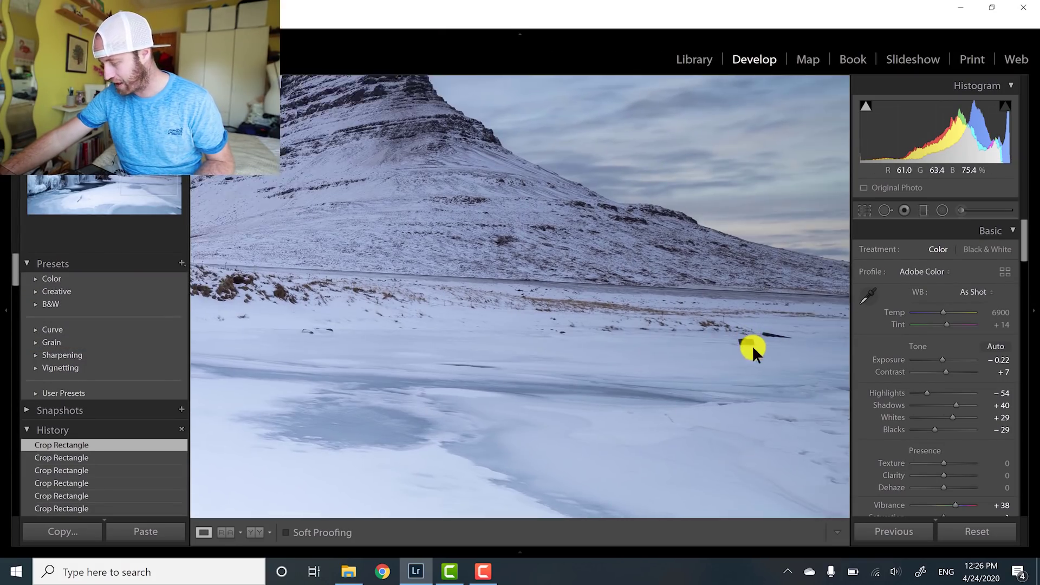
click(885, 210)
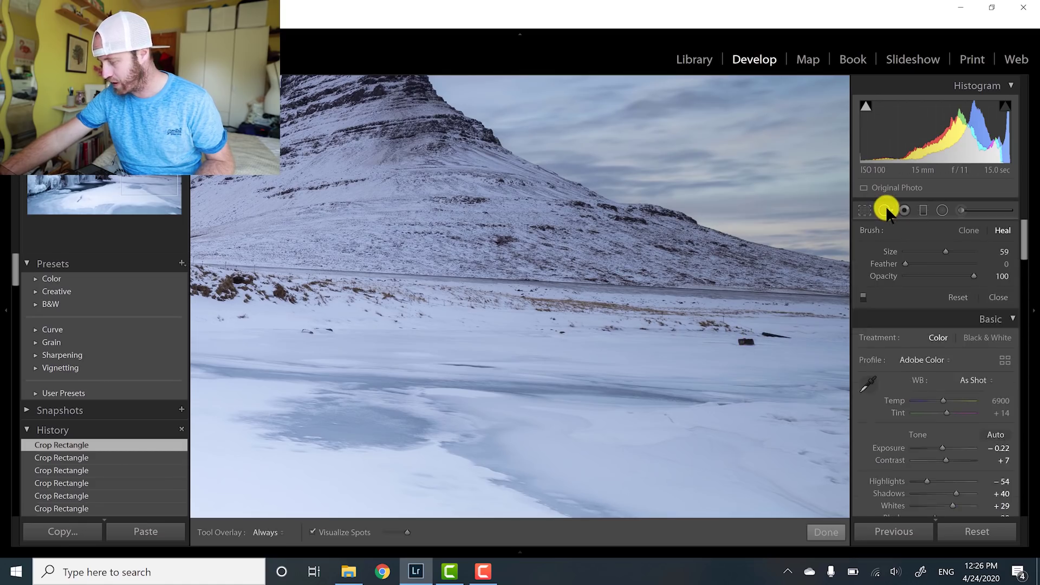
click(884, 210)
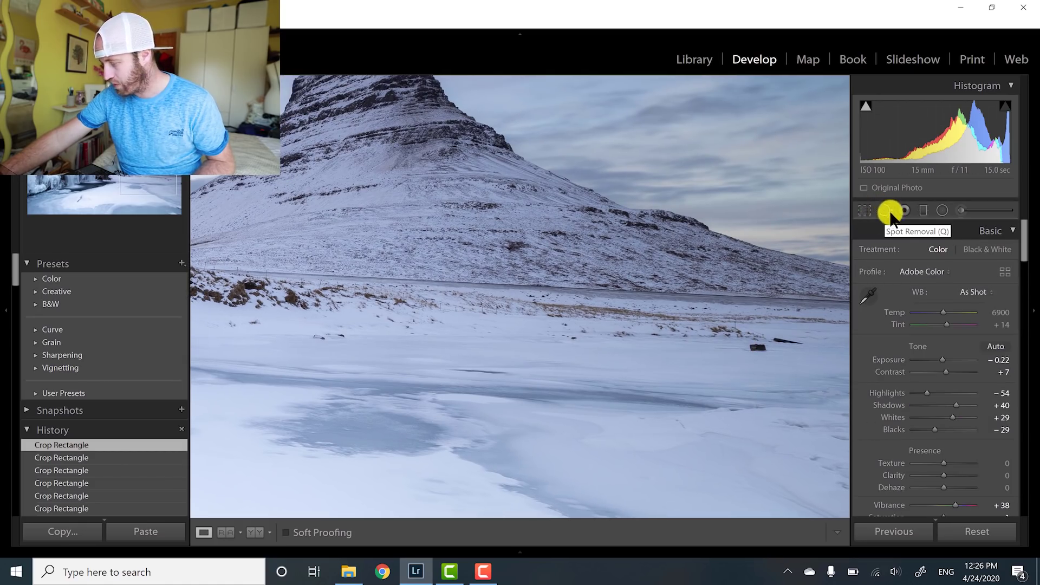
click(885, 211)
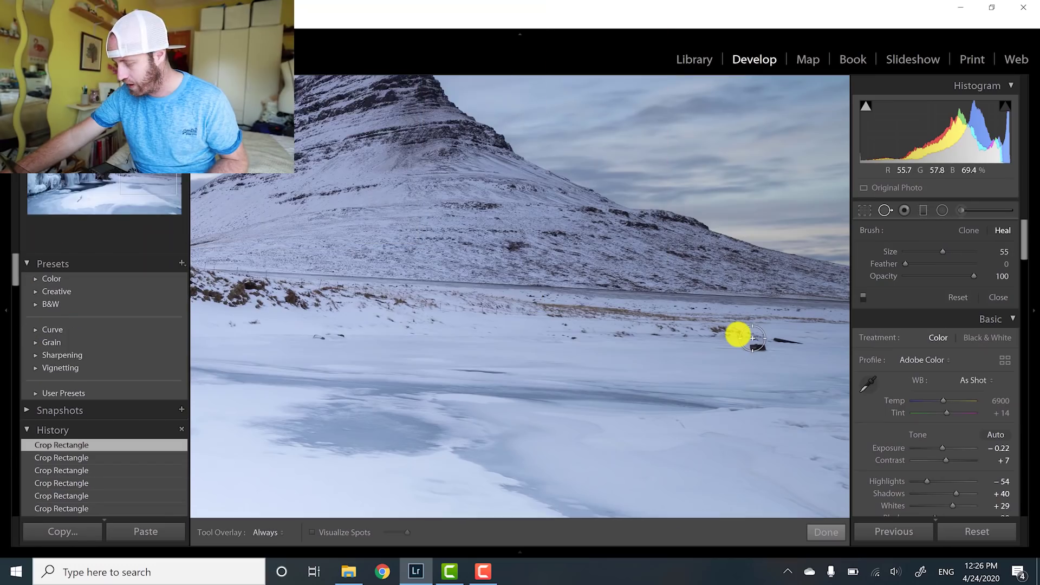
scroll(752, 339, down, 3)
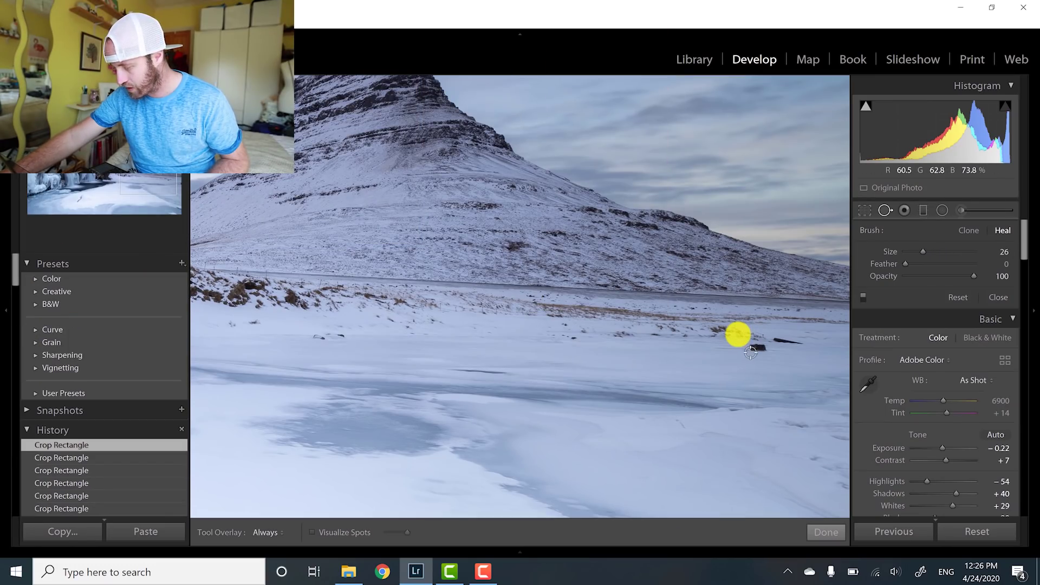
click(750, 348)
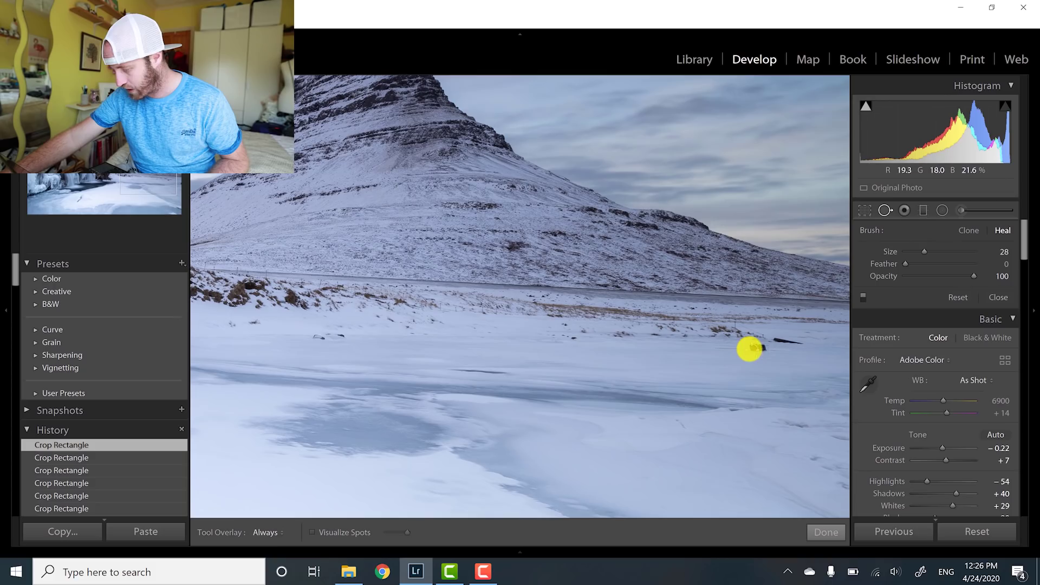
click(751, 349)
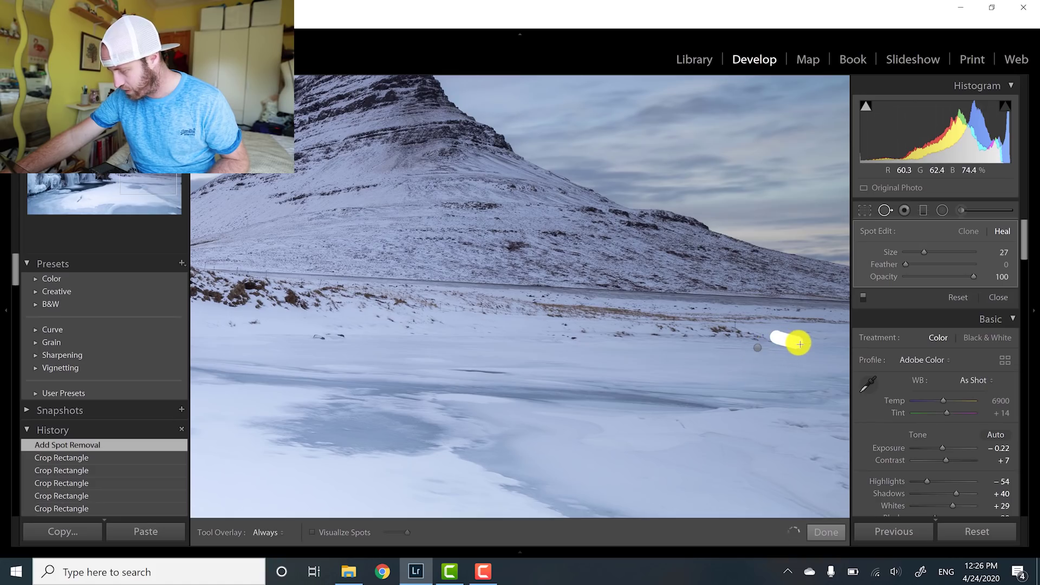
Heal the dark streak next to the removed rock, using the clean snow just below it as the source
drag(798, 340, 798, 340)
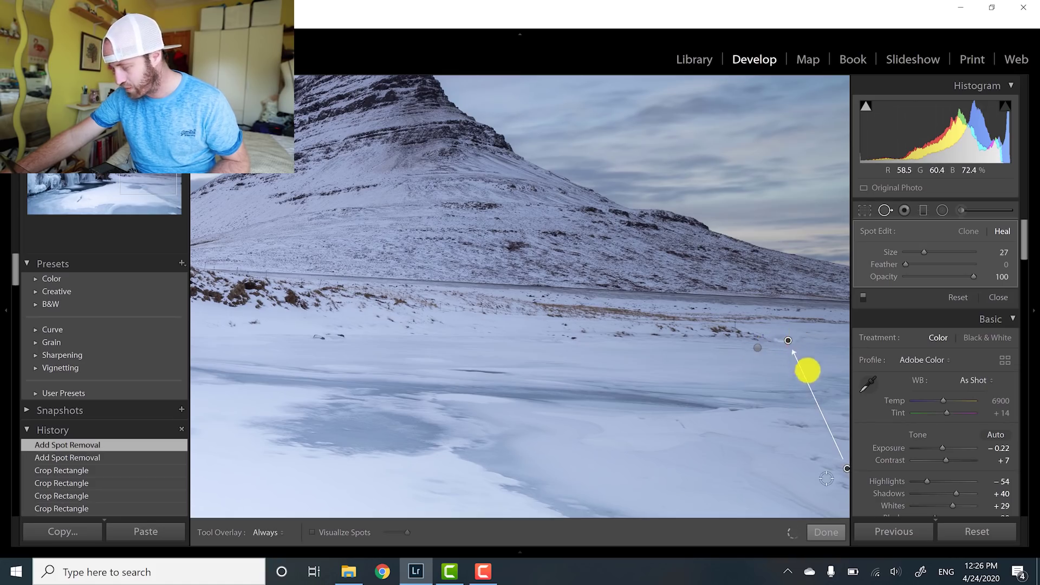
drag(837, 462, 801, 355)
click(824, 532)
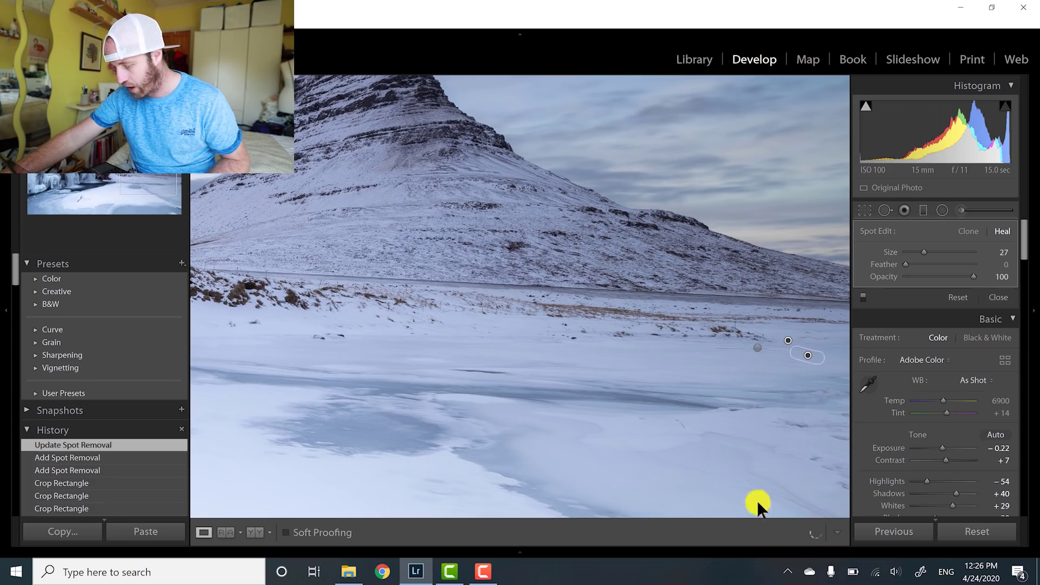
Heal the bright ice patch and the dark mark in the photo's lower-right corner with a size 75 brush
click(587, 413)
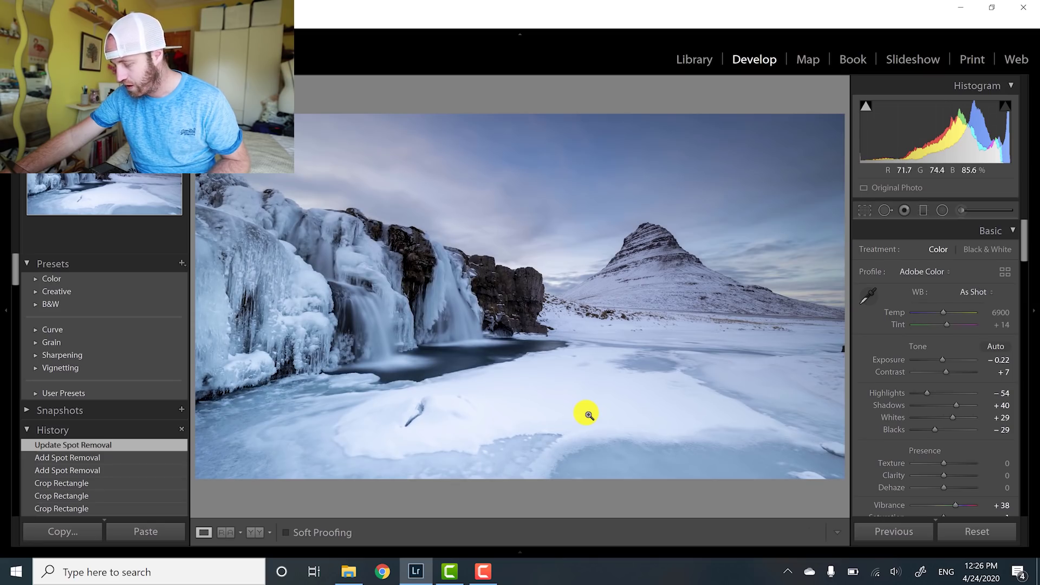
click(886, 210)
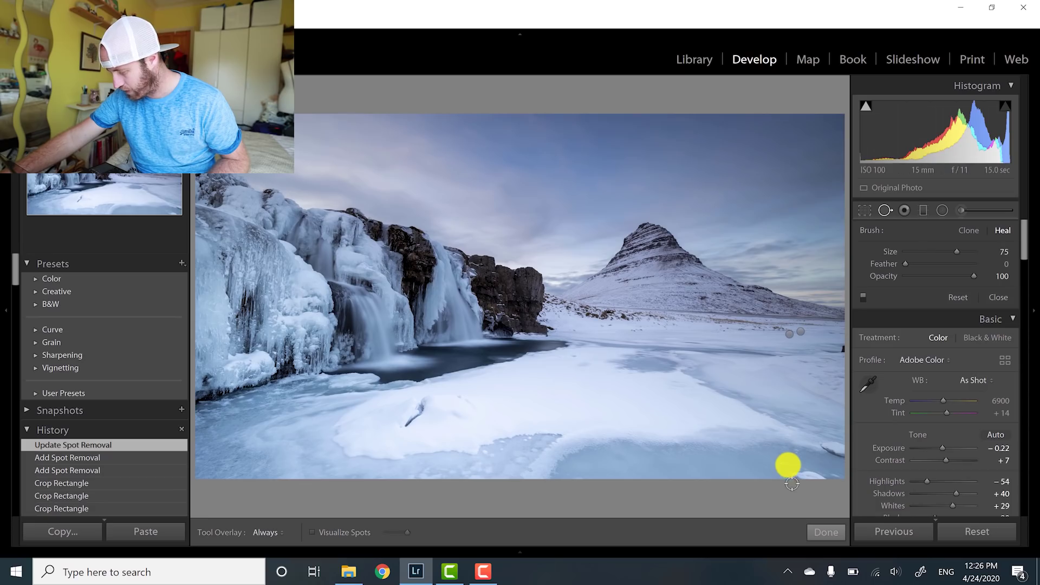
mouse_move(792, 474)
mouse_down()
mouse_move(824, 480)
mouse_move(841, 455)
mouse_move(835, 444)
mouse_move(860, 466)
mouse_up()
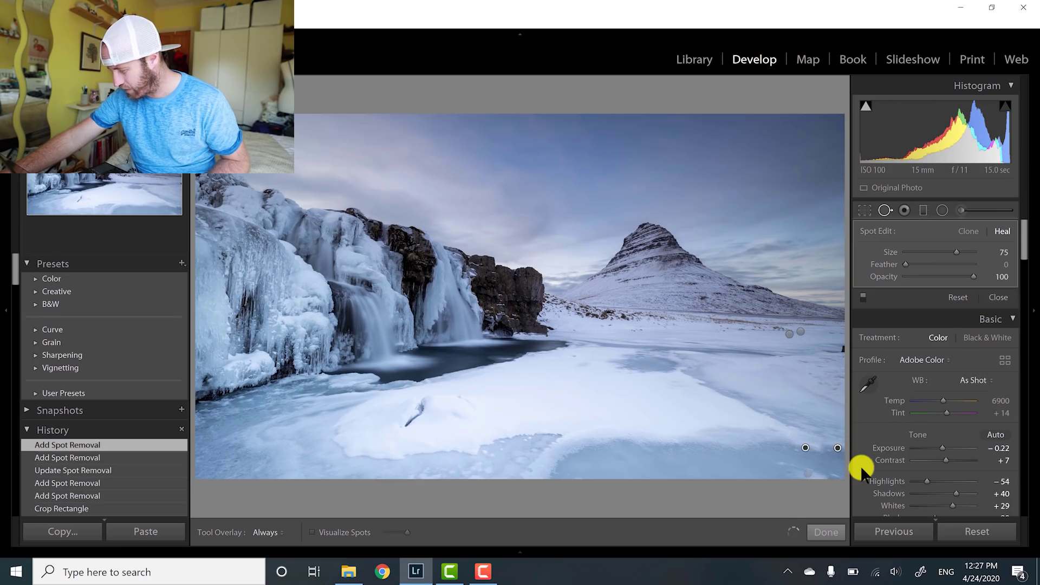
click(824, 532)
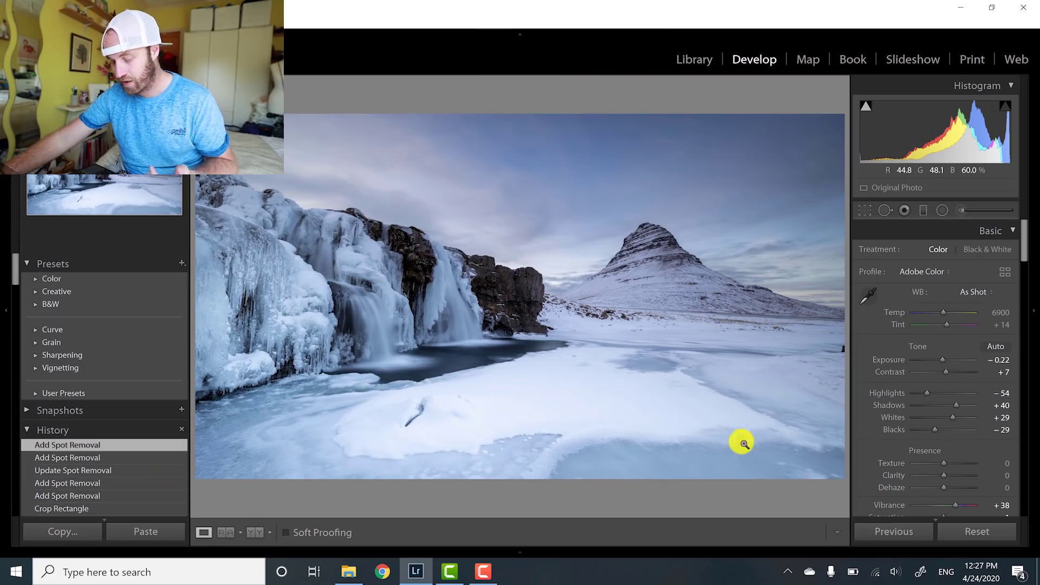
Turn on Visualize Spots, raise its threshold and heal a spot near the upper edge of the sky
click(887, 212)
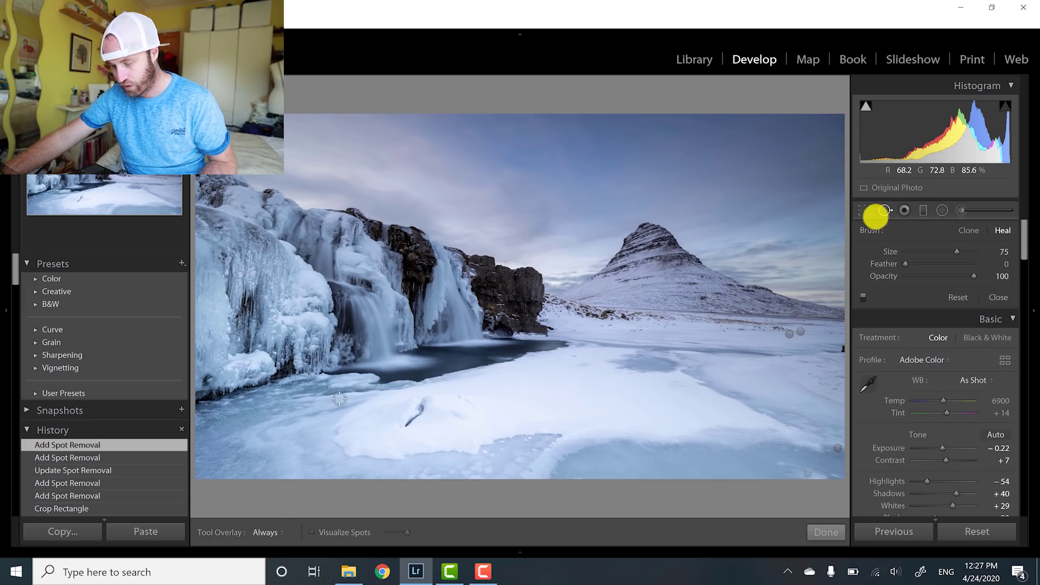
click(345, 534)
mouse_move(396, 534)
mouse_down()
mouse_move(387, 536)
mouse_move(413, 537)
mouse_up()
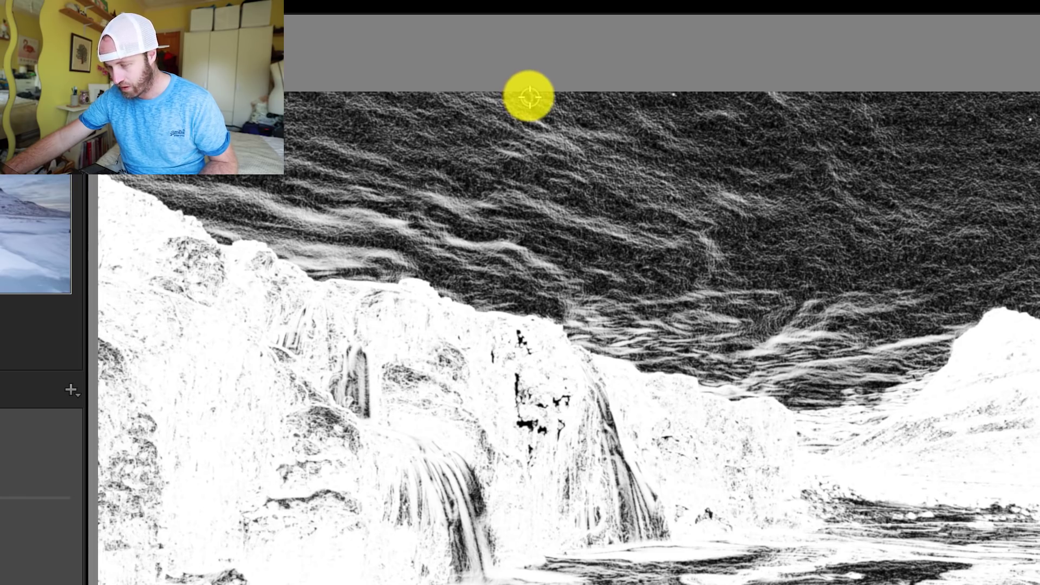
click(529, 97)
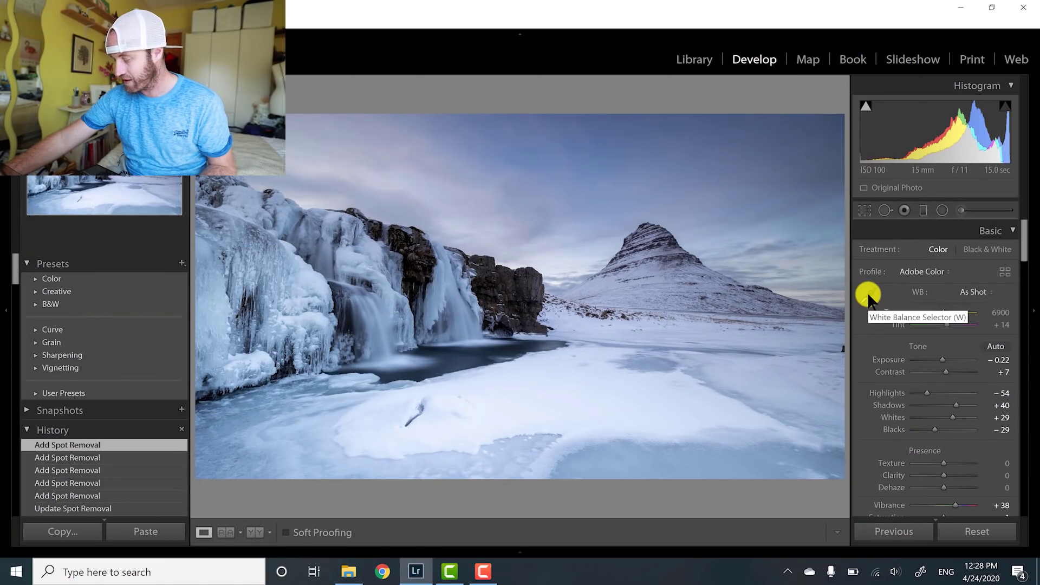
Sample a neutral white balance from the dark rocks beside the waterfall, and raise Vibrance and Saturation to +100
click(869, 295)
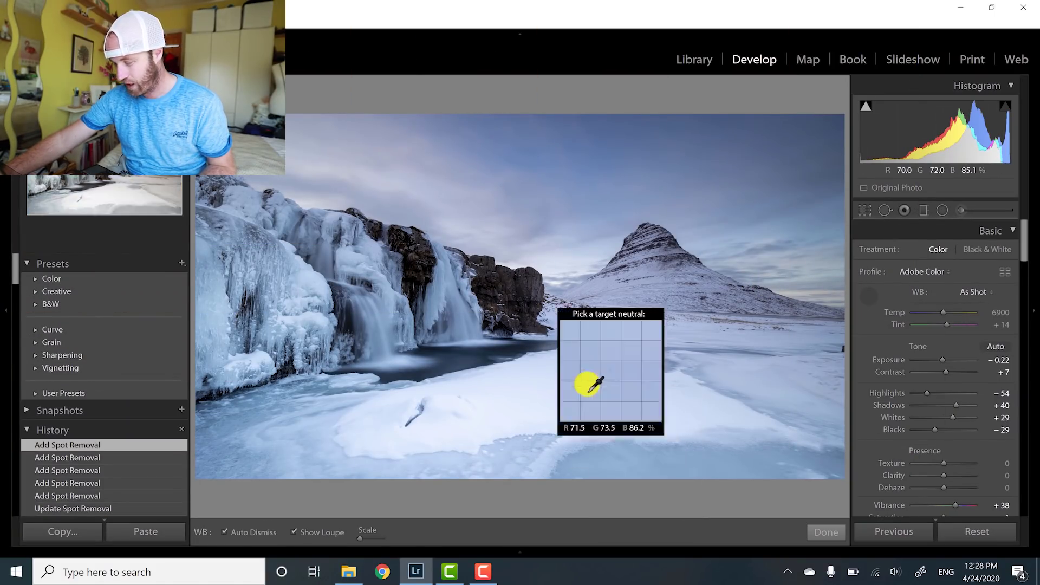
click(532, 284)
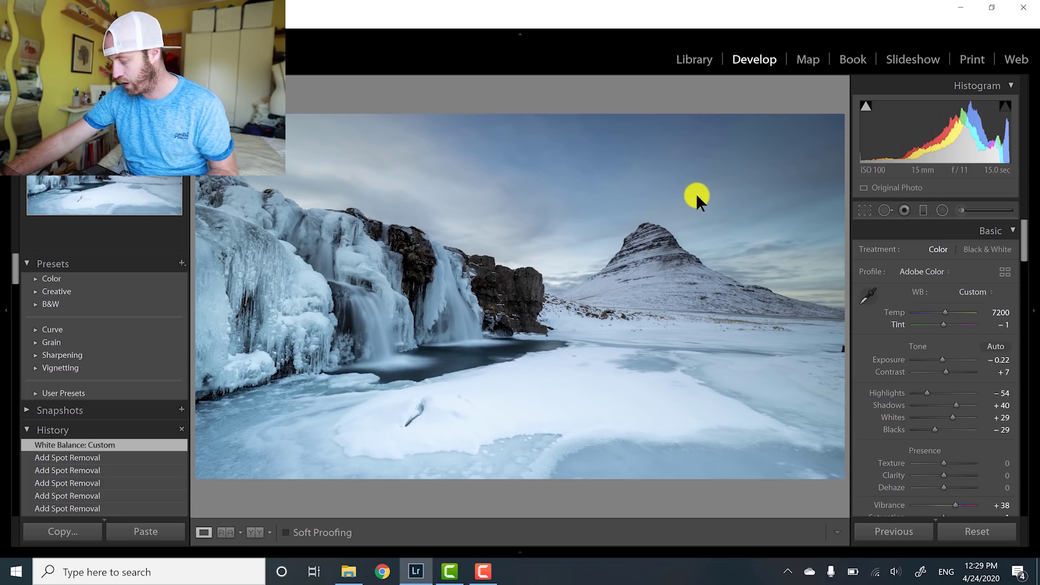
drag(1024, 232, 1024, 239)
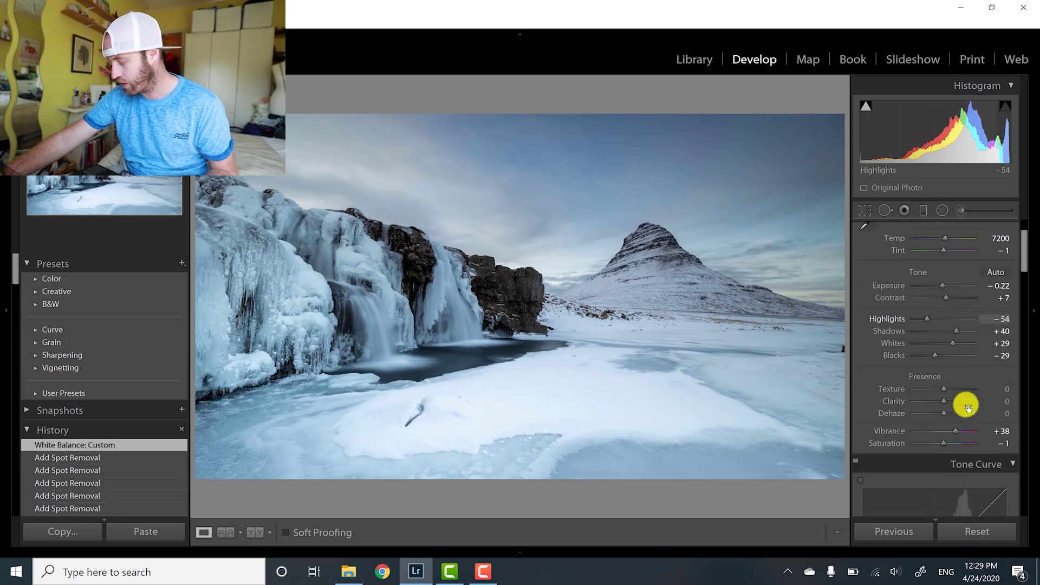
drag(956, 429, 993, 431)
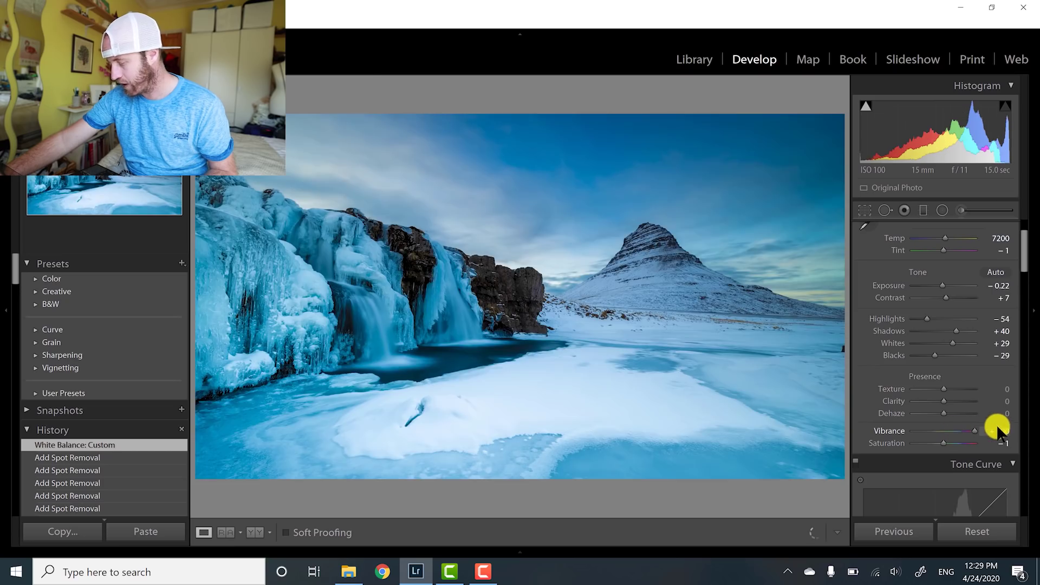
drag(944, 443, 986, 445)
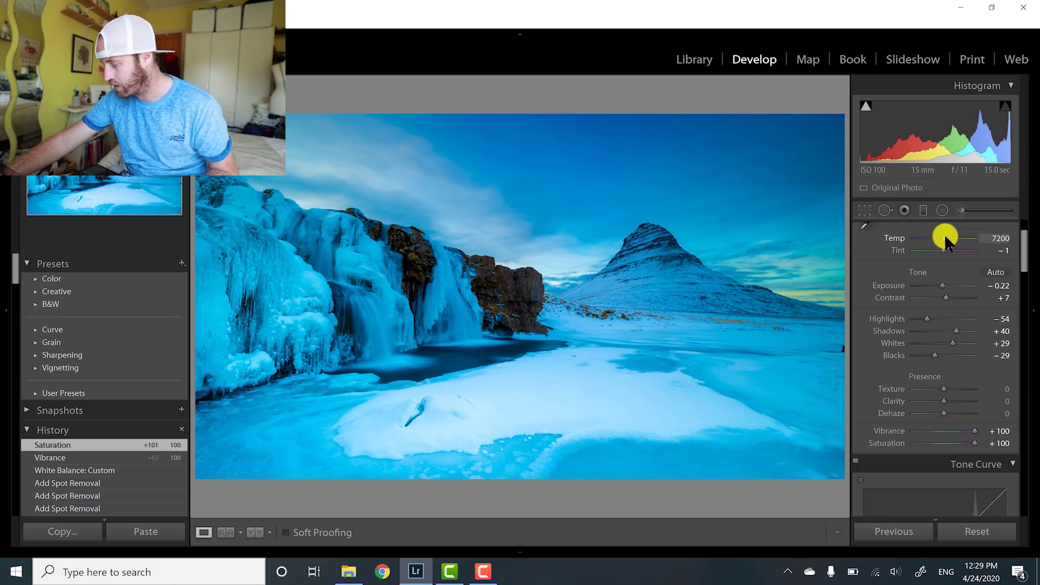
Adjust the photo's white balance to a Temp of 10338 and a Tint of +12
drag(945, 238, 950, 237)
key(comma)
key(comma)
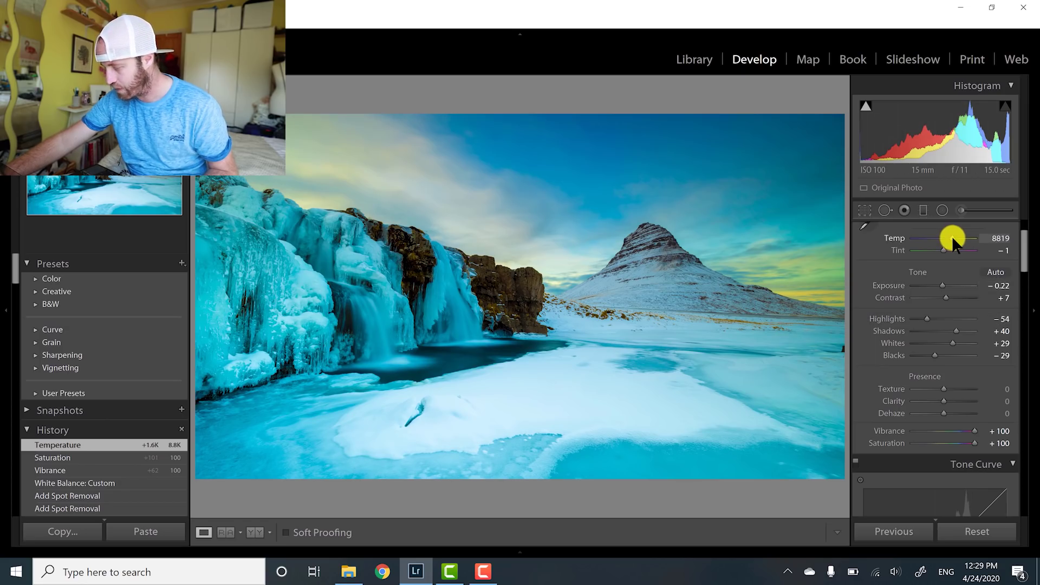
drag(954, 239, 960, 237)
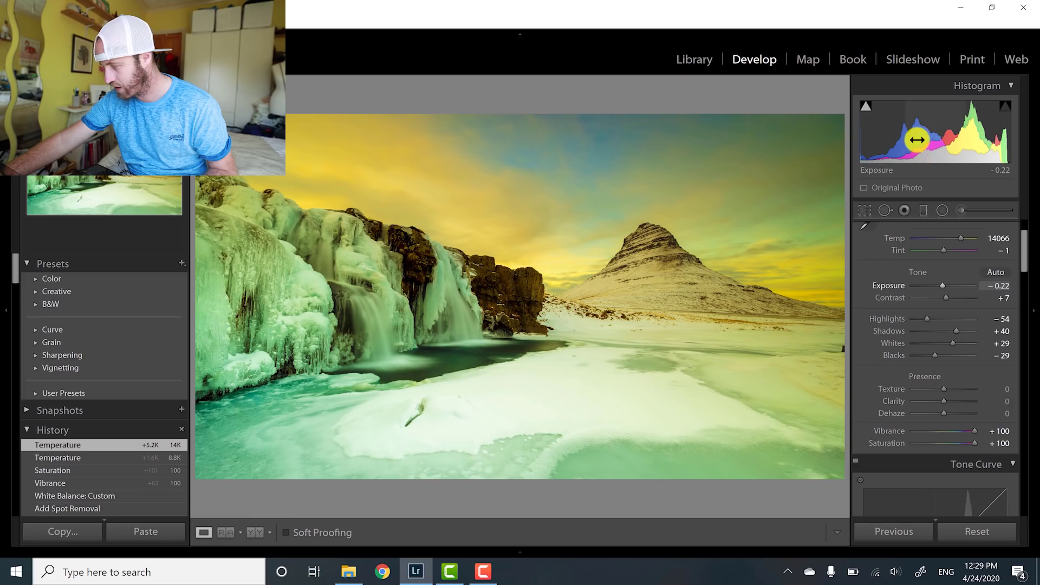
drag(958, 234, 953, 235)
key(period)
key(period)
key(period)
key(period)
key(period)
key(period)
key(comma)
key(comma)
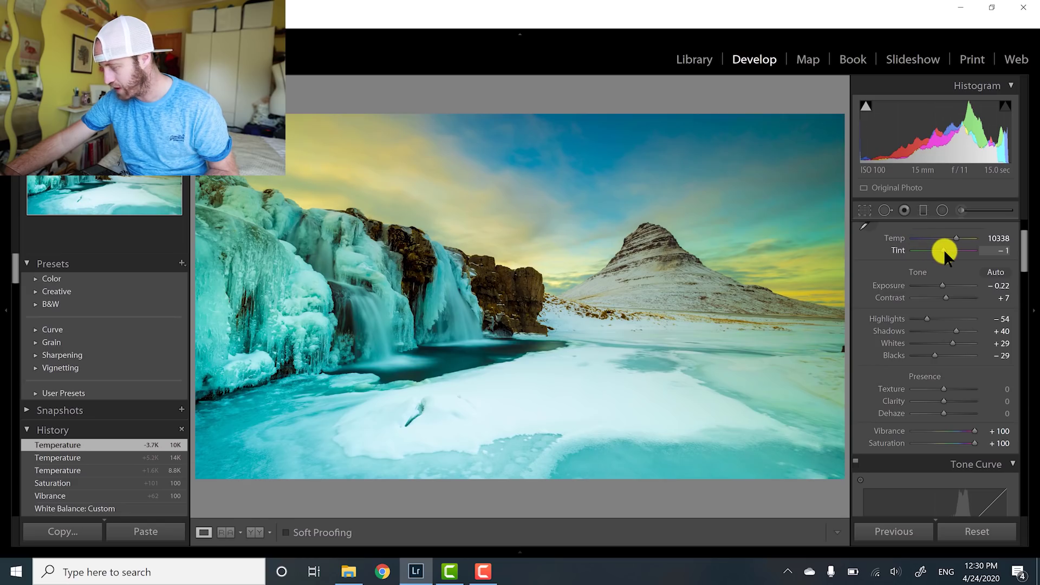
drag(944, 249, 947, 249)
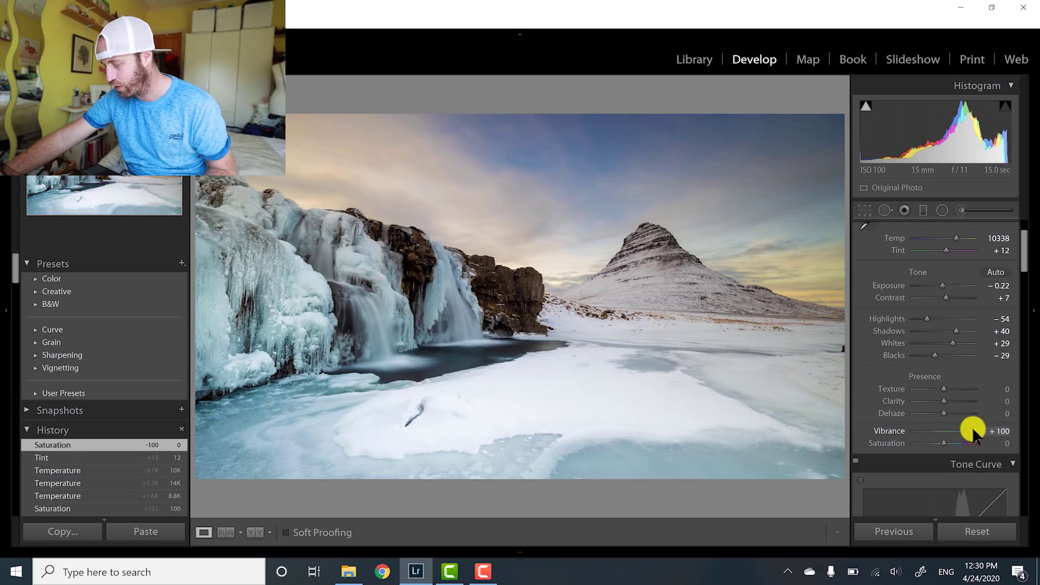
Reset Vibrance to 0 and adjust the tones to Shadows +49 and Highlights -52
double_click(973, 429)
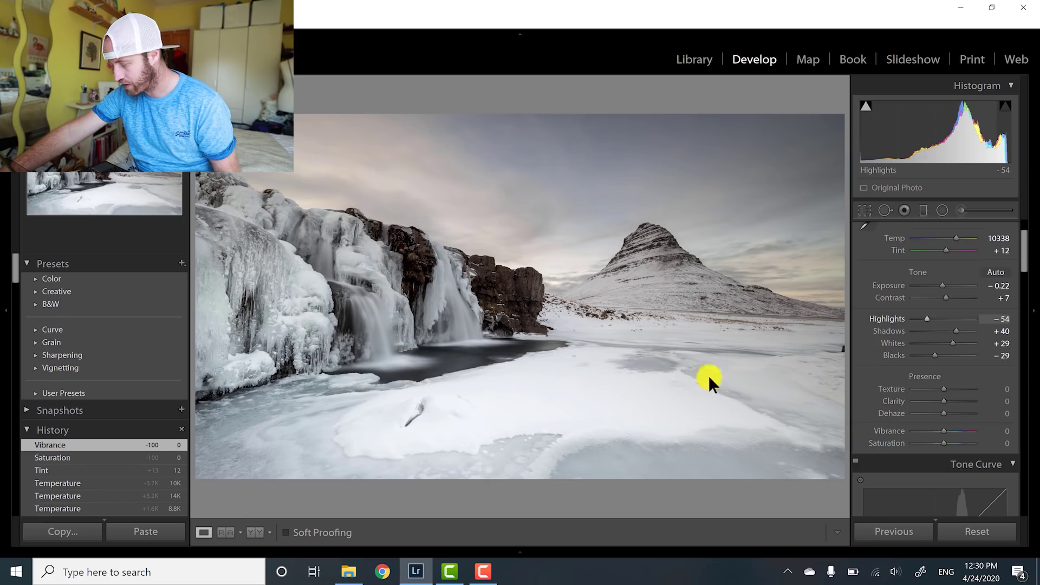
drag(958, 331, 960, 331)
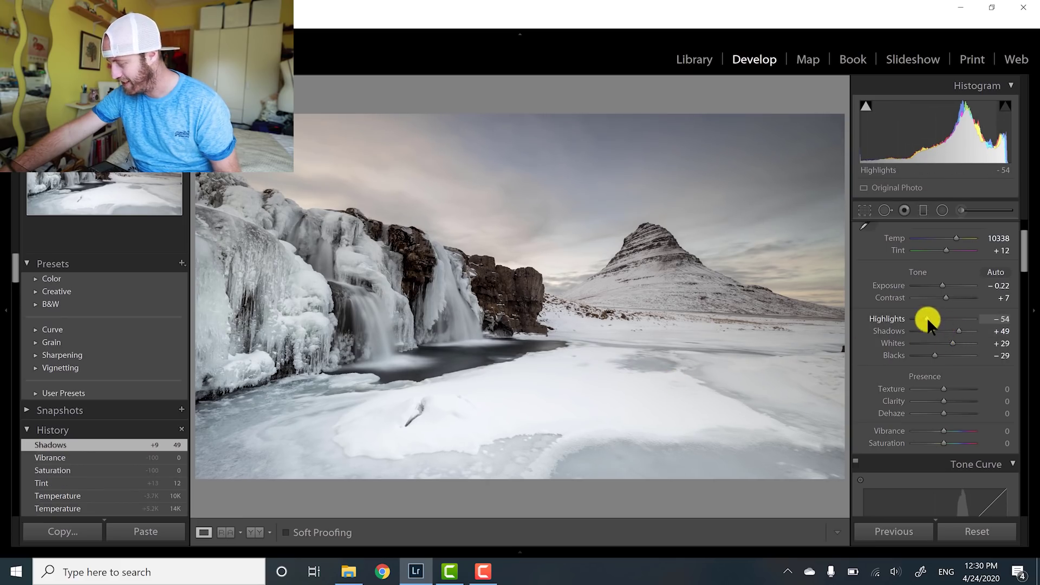
drag(928, 318, 930, 318)
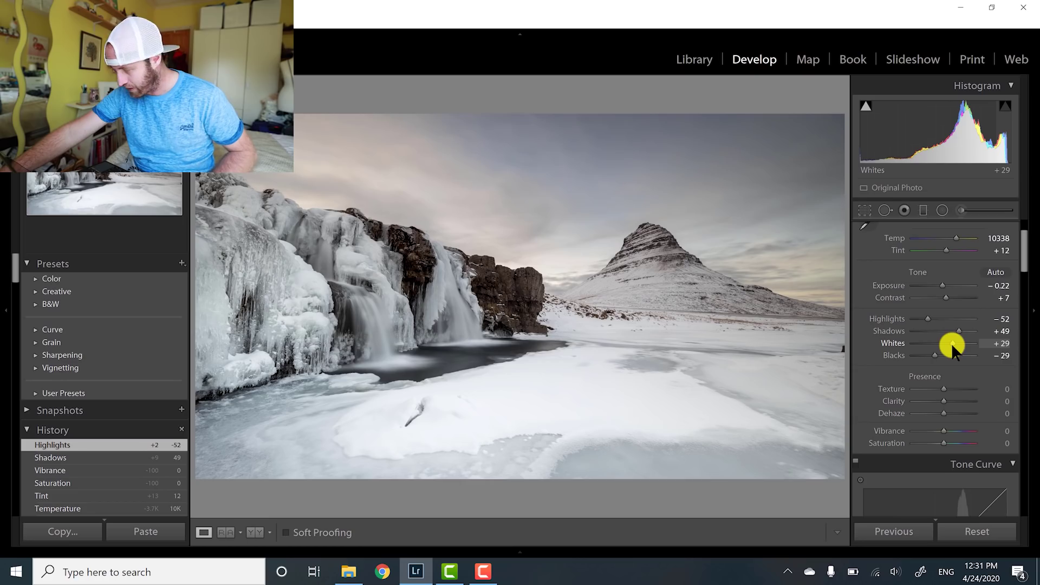
Set Whites to +56 while checking for clipping, and set Blacks to -21
drag(950, 343, 941, 343)
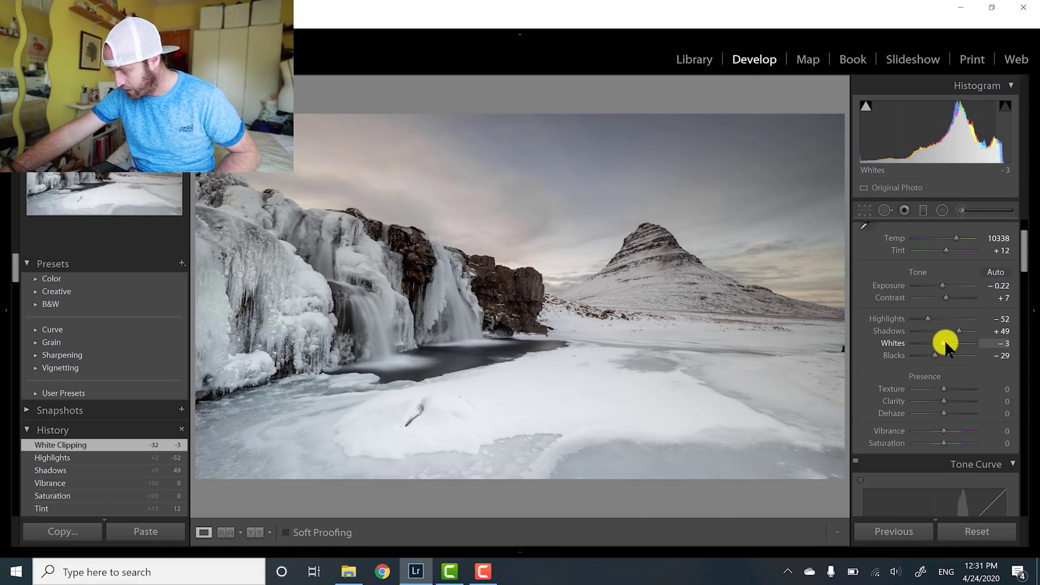
alt+click(941, 339)
drag(942, 339, 961, 344)
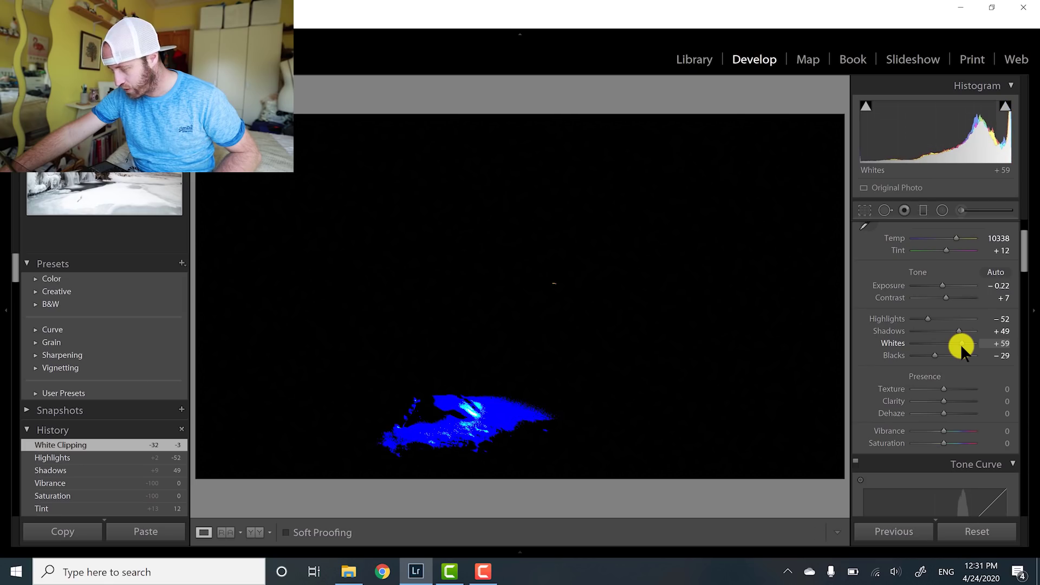
drag(961, 343, 960, 343)
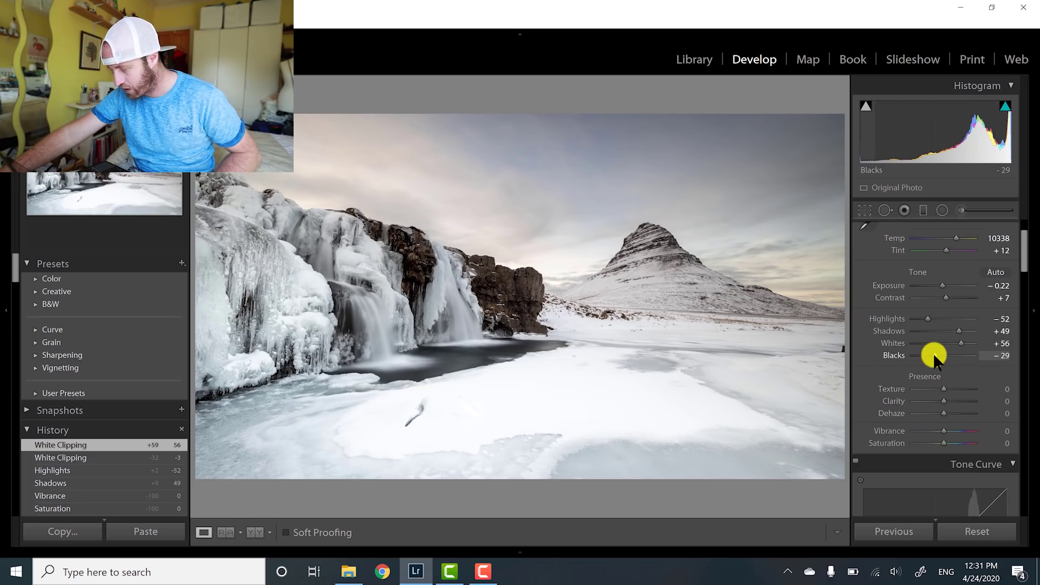
mouse_move(935, 353)
mouse_down()
mouse_move(920, 353)
mouse_move(937, 354)
mouse_up()
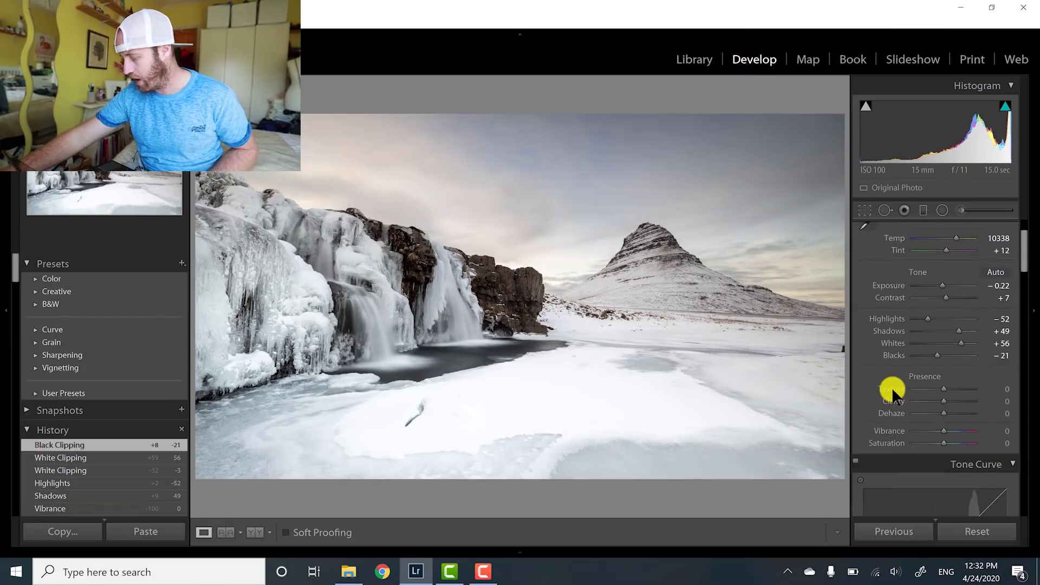
Soften the photo with Clarity at -28, raise Texture to +17 and check the detail in the dark rocks
click(924, 401)
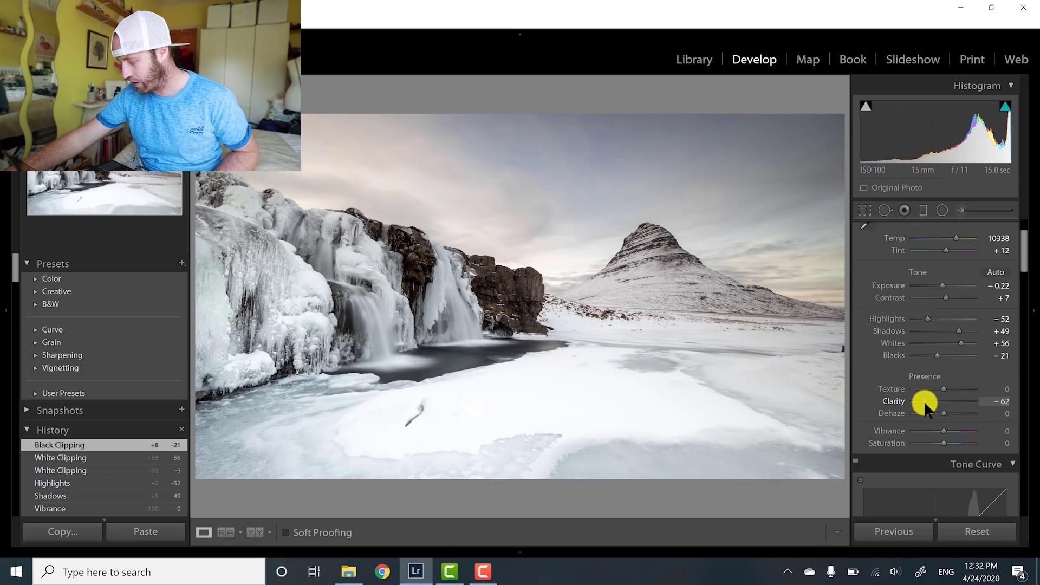
drag(924, 401, 932, 404)
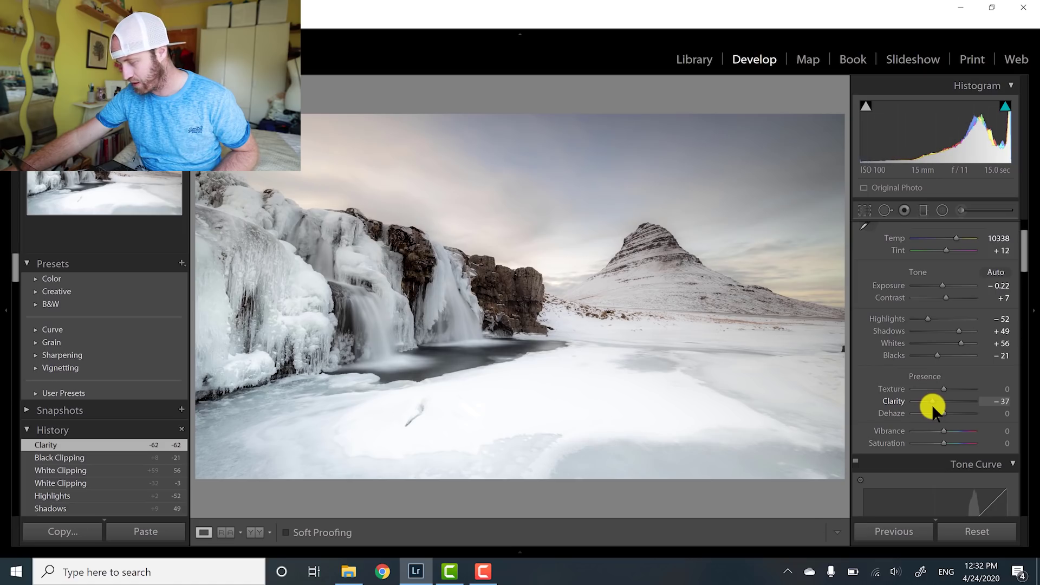
drag(931, 404, 932, 404)
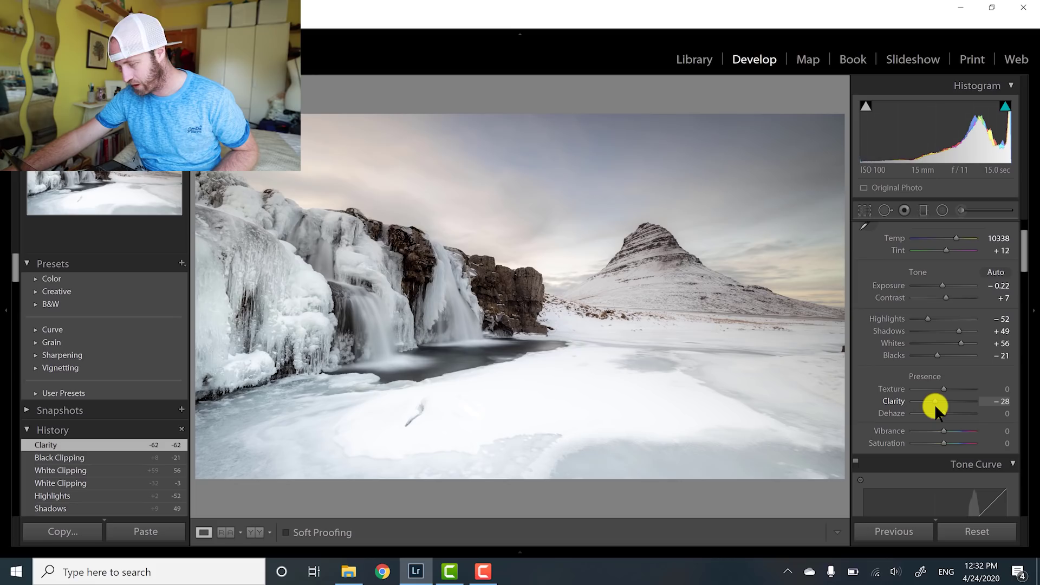
drag(935, 404, 934, 404)
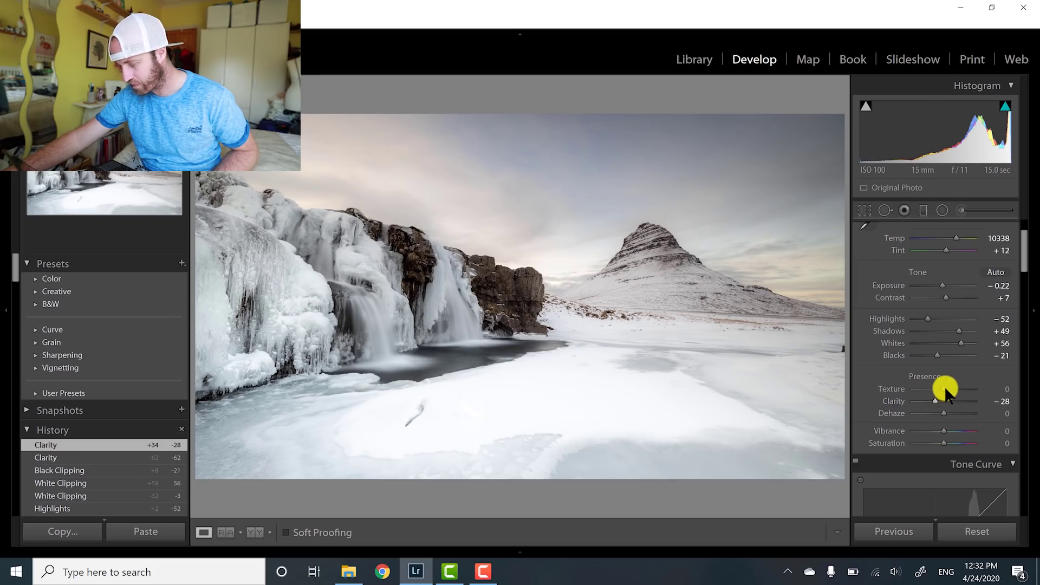
drag(948, 388, 950, 389)
click(539, 284)
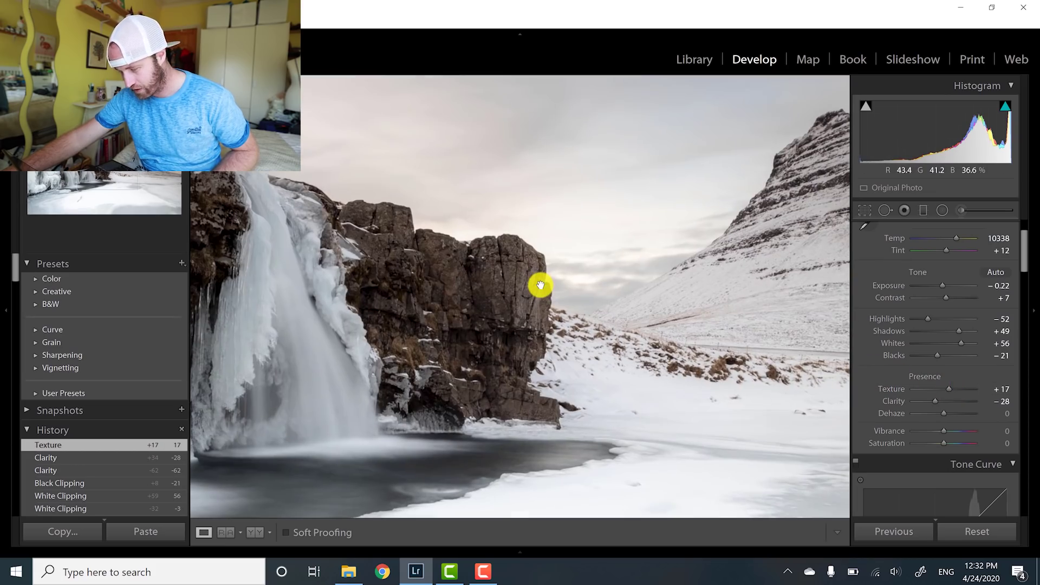
click(529, 320)
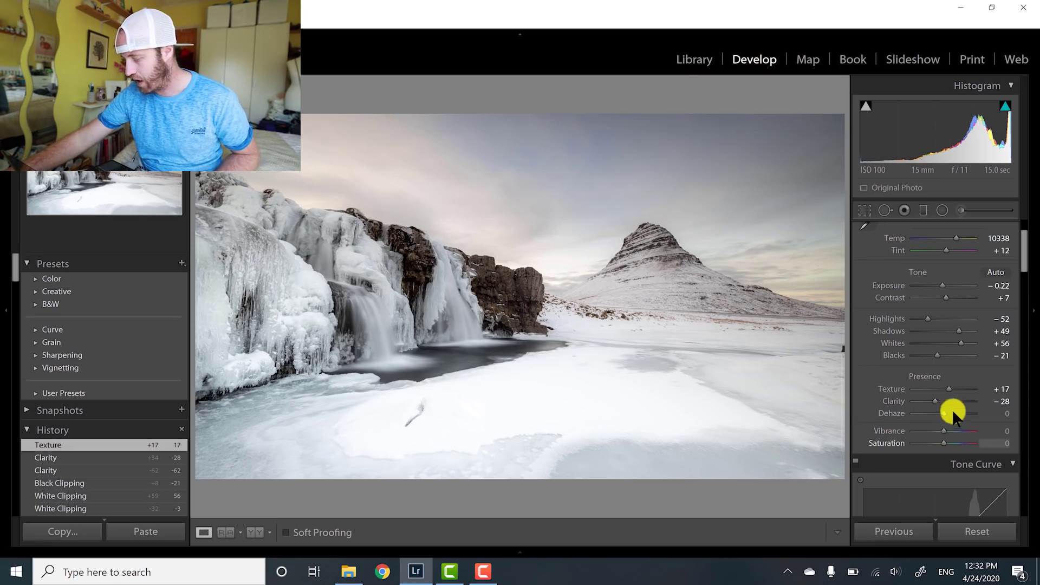
Boost the overall colour with Vibrance at +53 and Saturation at +21
click(957, 431)
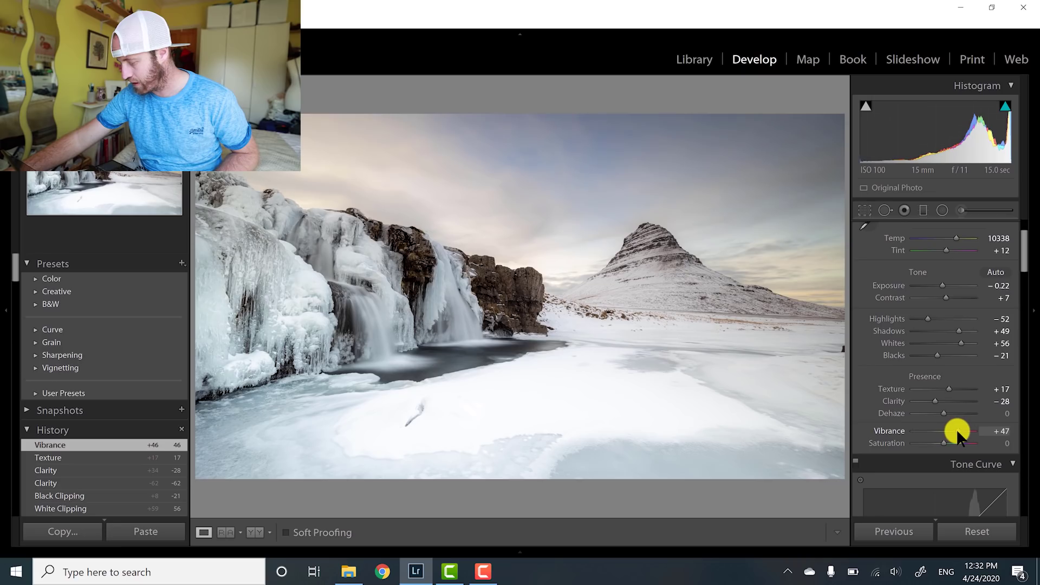
drag(958, 429, 952, 446)
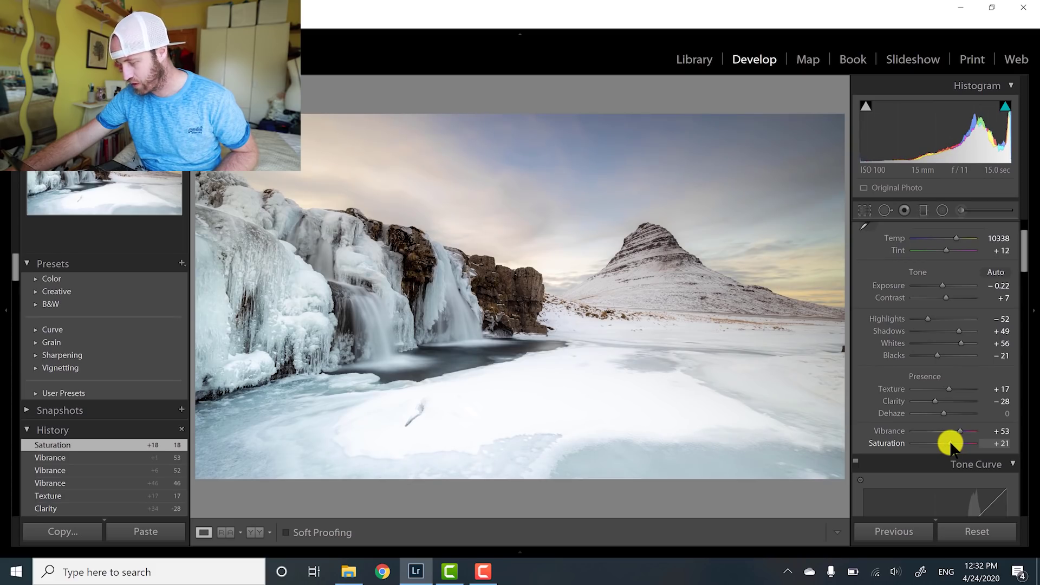
drag(951, 445, 952, 445)
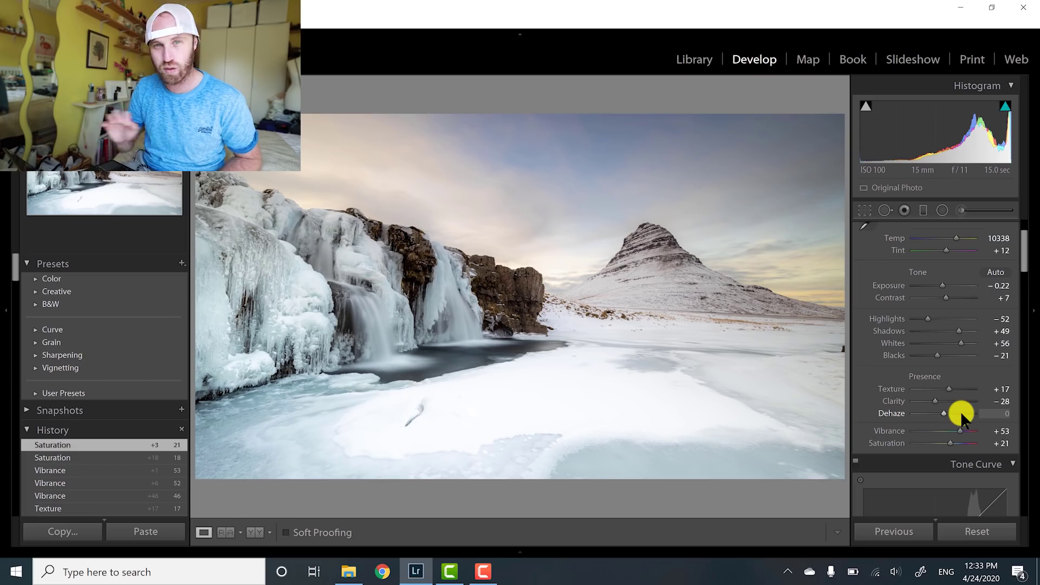
Try Dehaze at +56 and reduce it to +36
text(56)
key(Return)
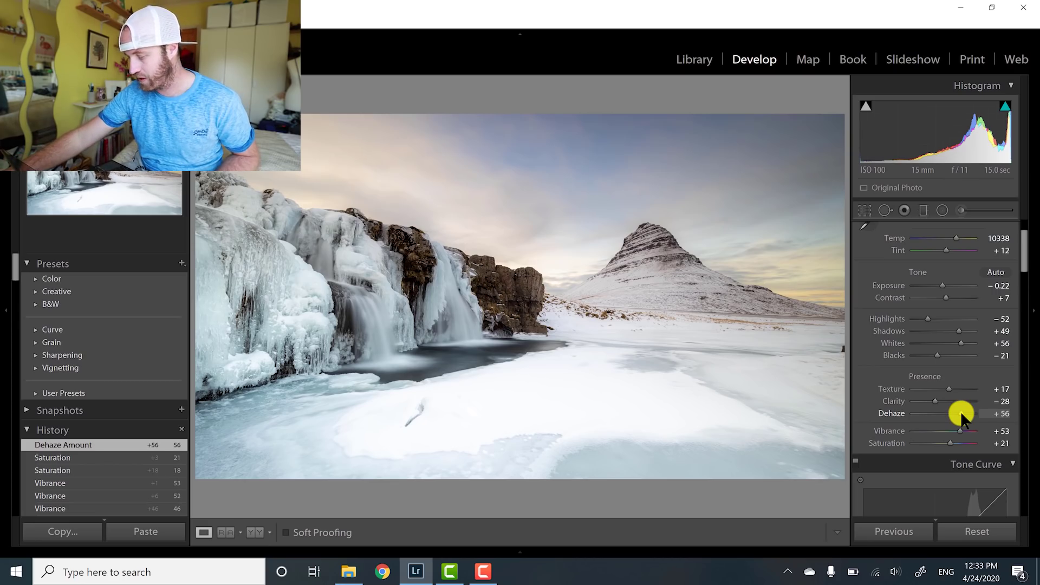
drag(961, 411, 955, 411)
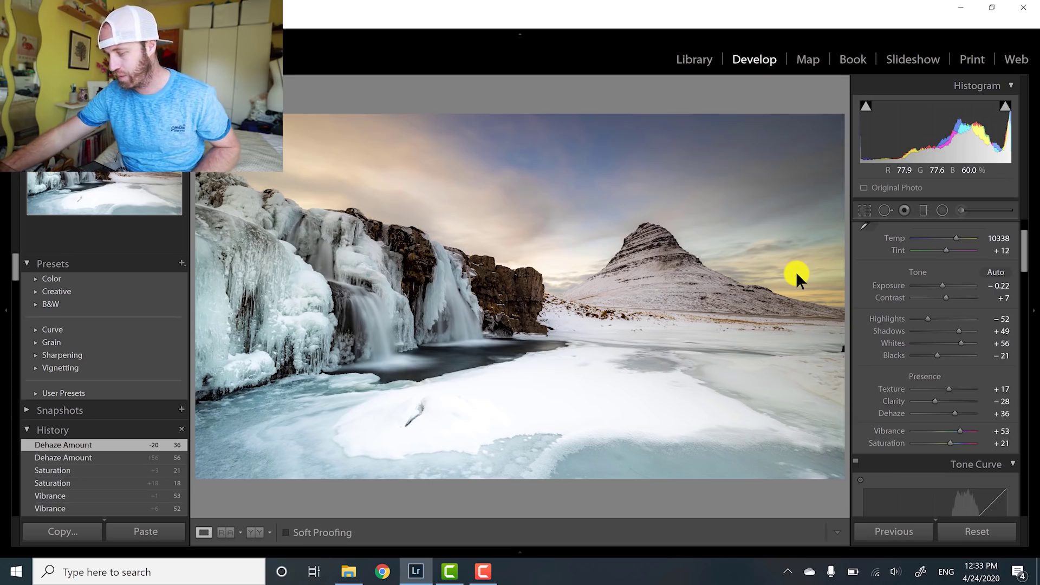
Place a slightly tilted graduated filter over the sky down to the rocks and mountain, and reset its Exposure to 0
click(924, 211)
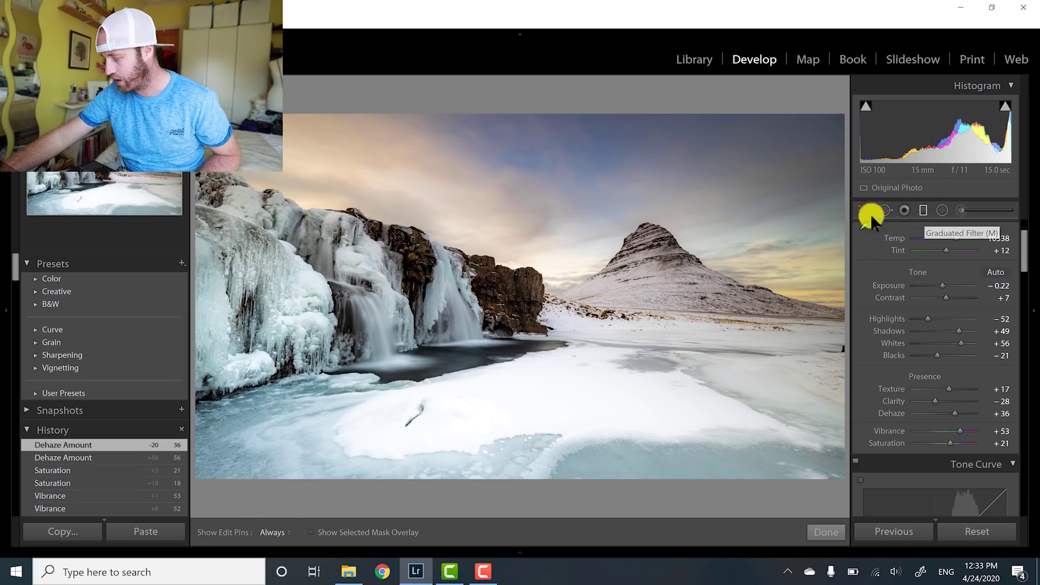
drag(544, 236, 527, 313)
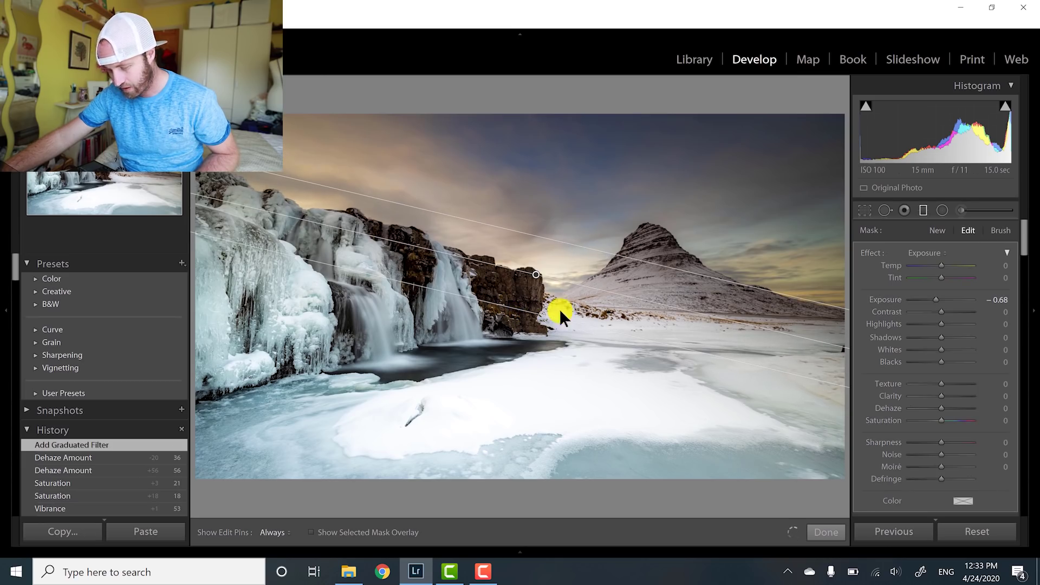
double_click(936, 300)
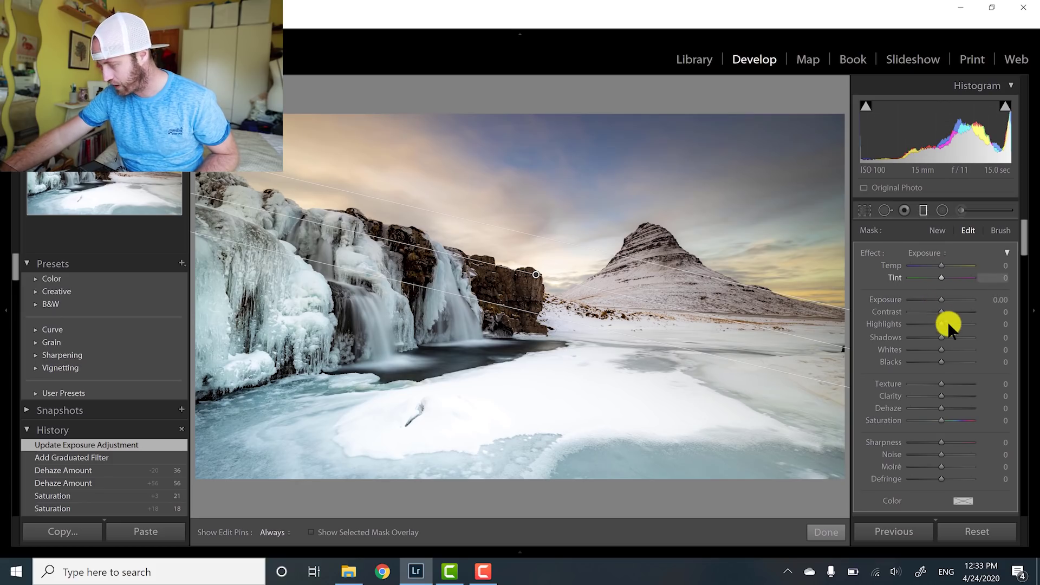
Brighten the graduated filter area with Shadows at 41 and Whites at 21
click(955, 336)
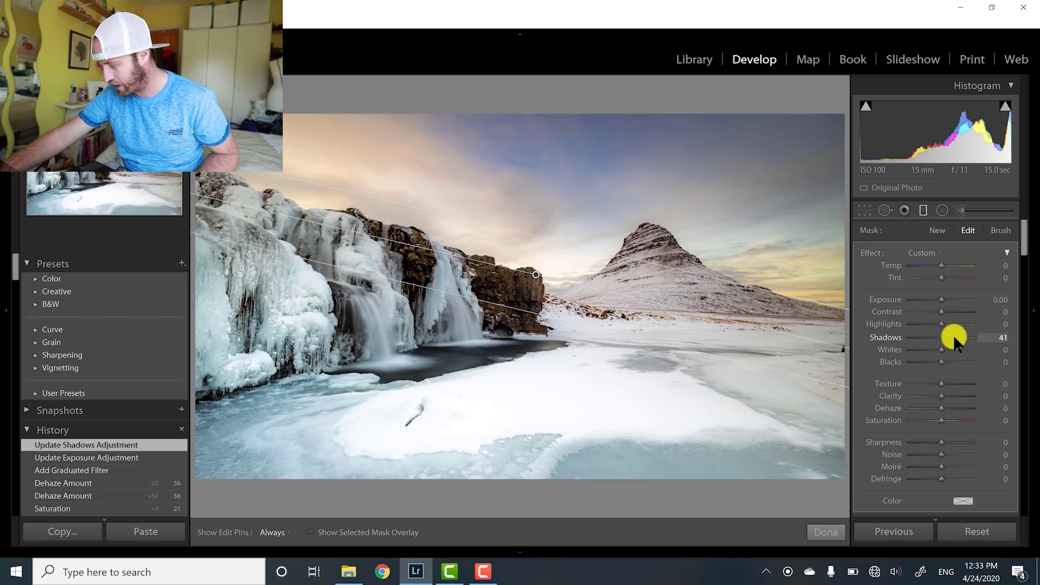
click(954, 335)
click(948, 349)
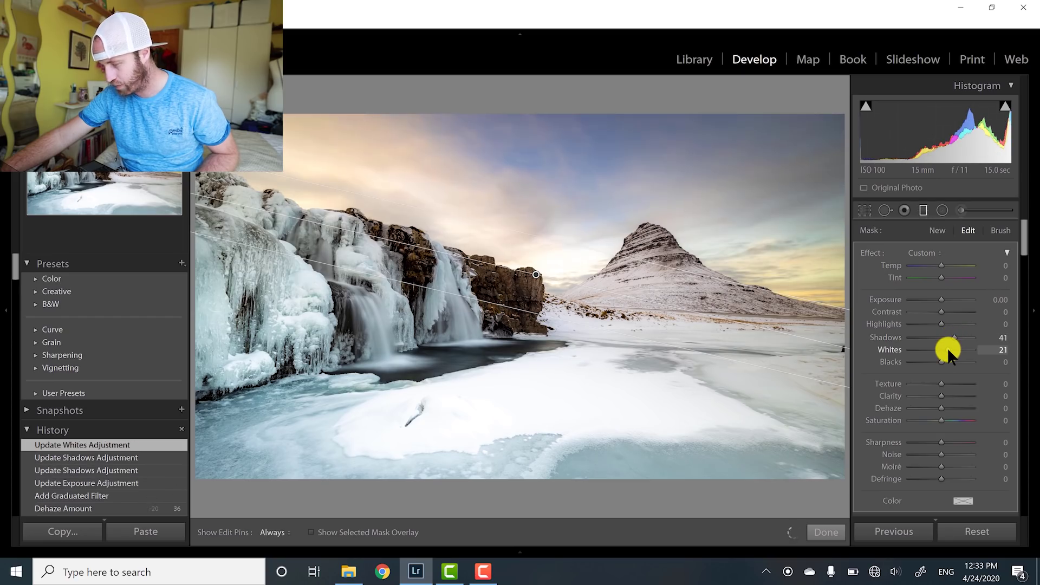
click(948, 350)
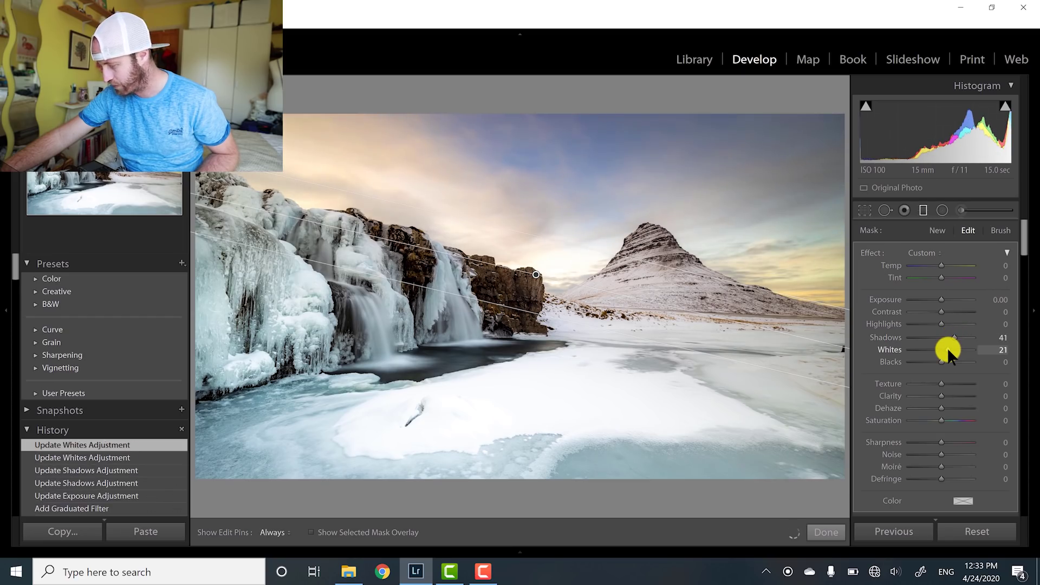
Warm the graduated filter's colour with a Tint of 19 and a Temp of 12
click(950, 278)
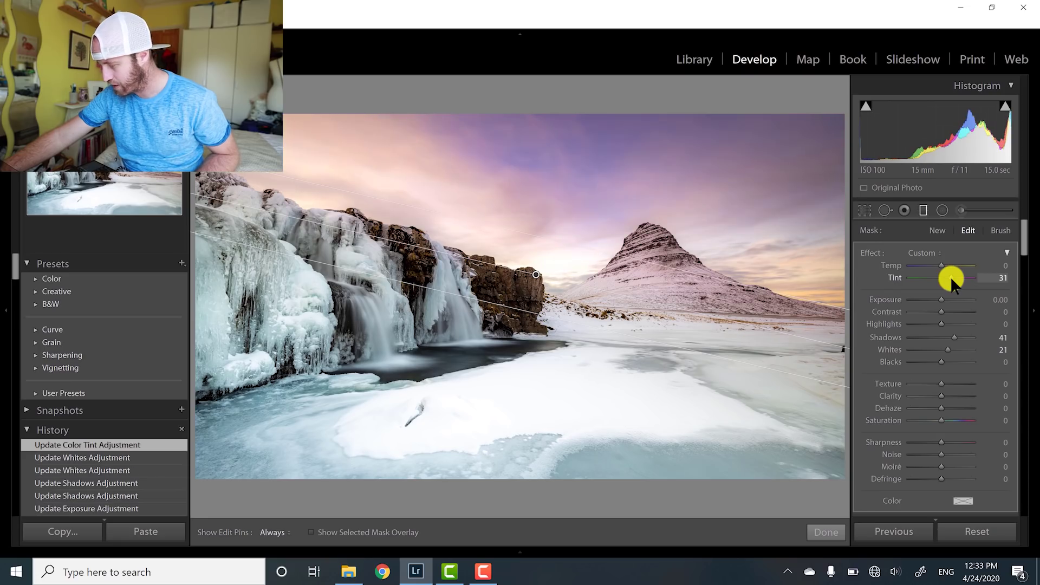
drag(948, 277, 947, 276)
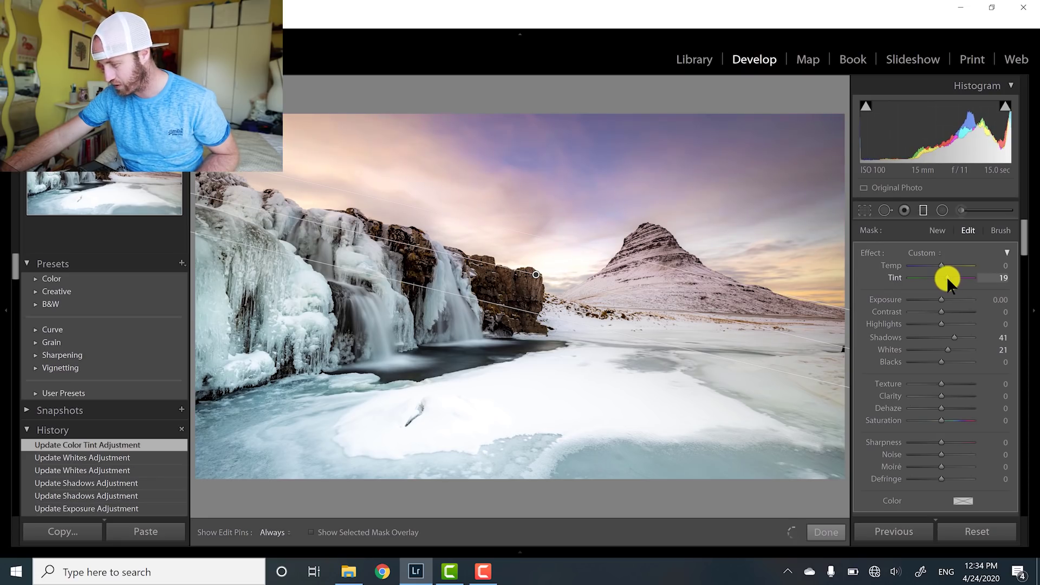
click(948, 265)
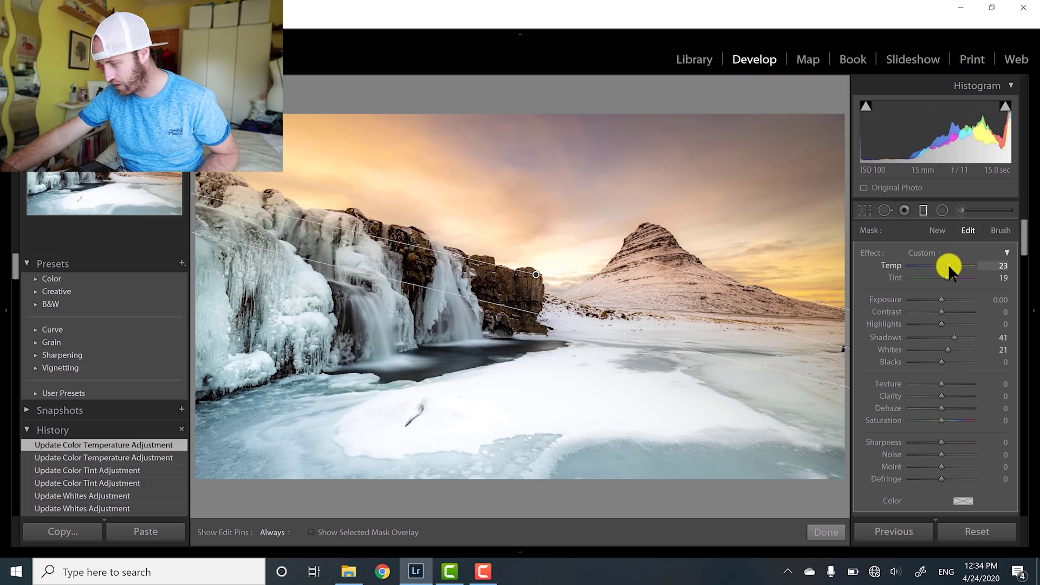
drag(948, 265, 944, 264)
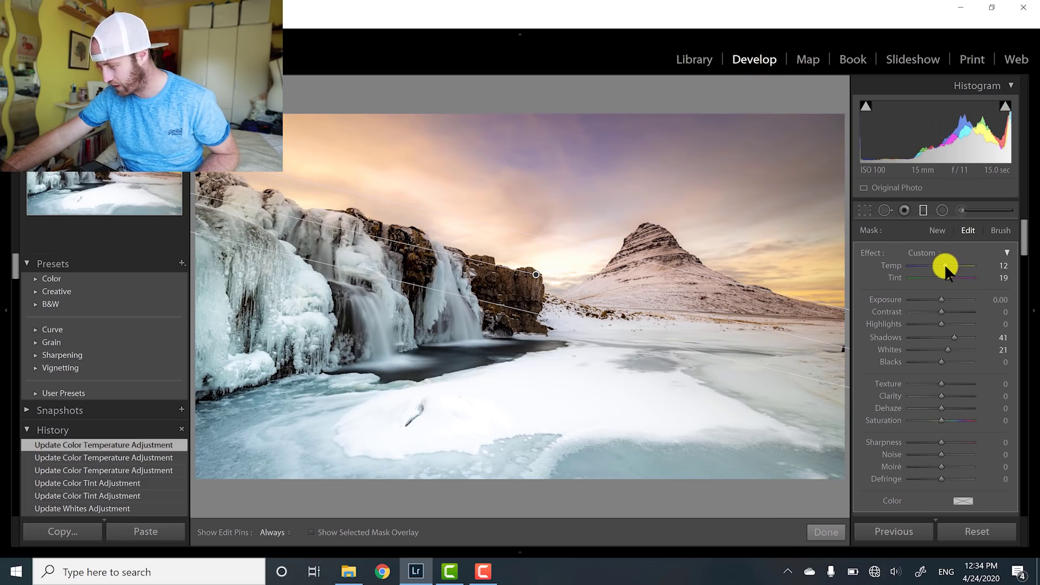
Set the graduated filter's Contrast to 31 and Saturation to 2, and finish the filter
click(954, 311)
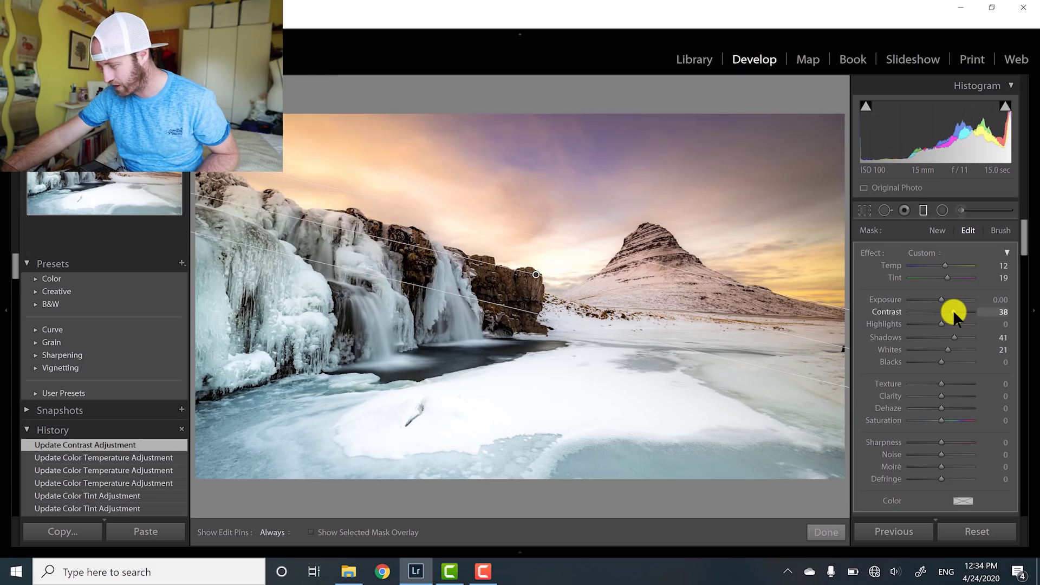
drag(951, 310, 951, 310)
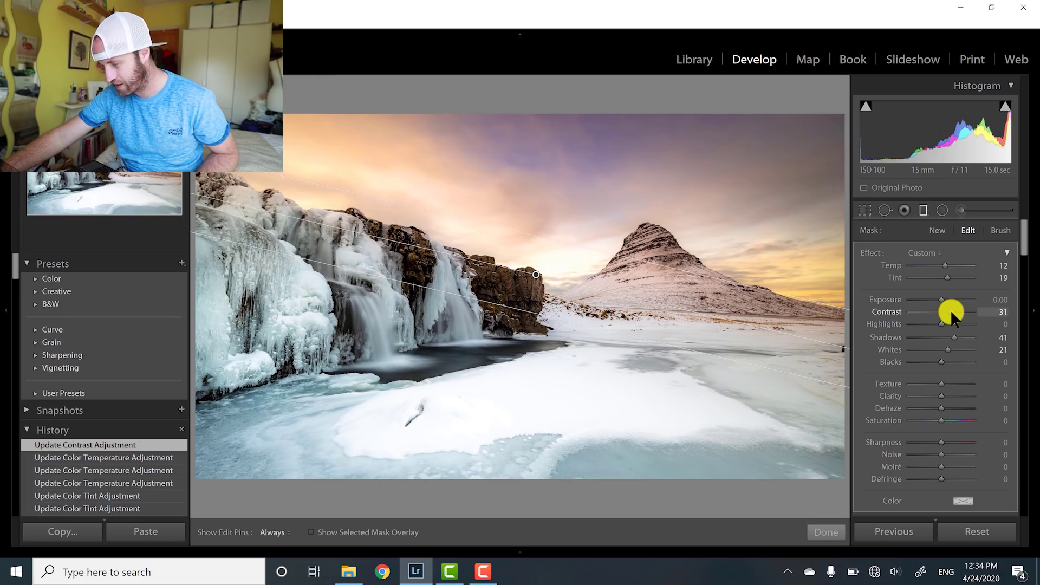
click(951, 418)
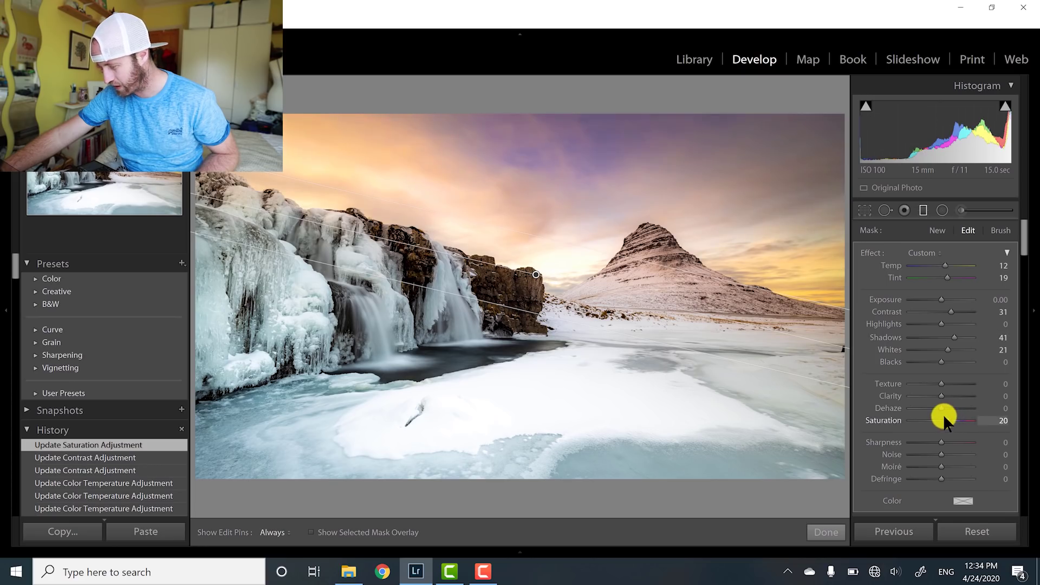
click(941, 415)
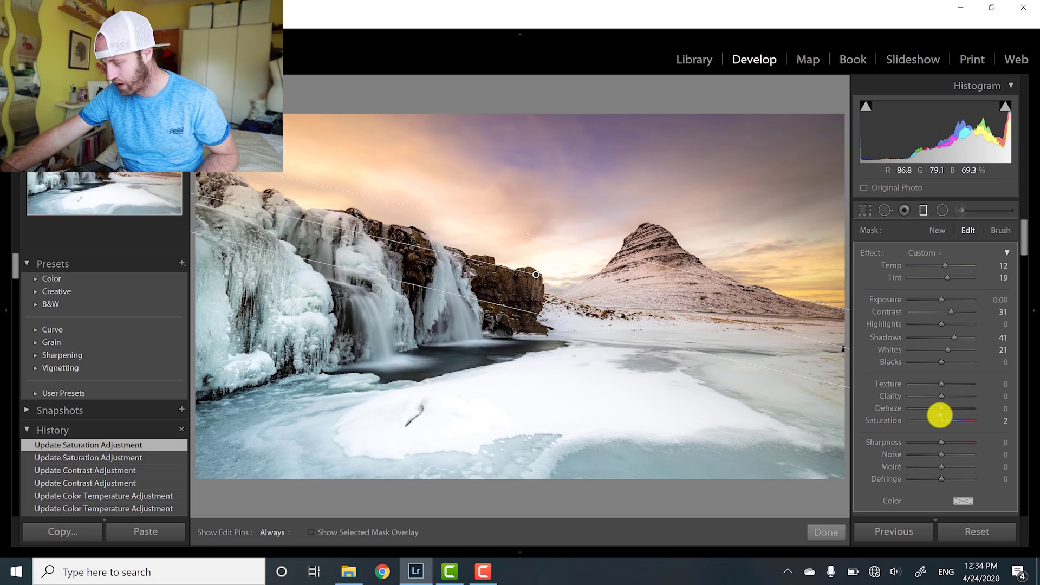
click(829, 533)
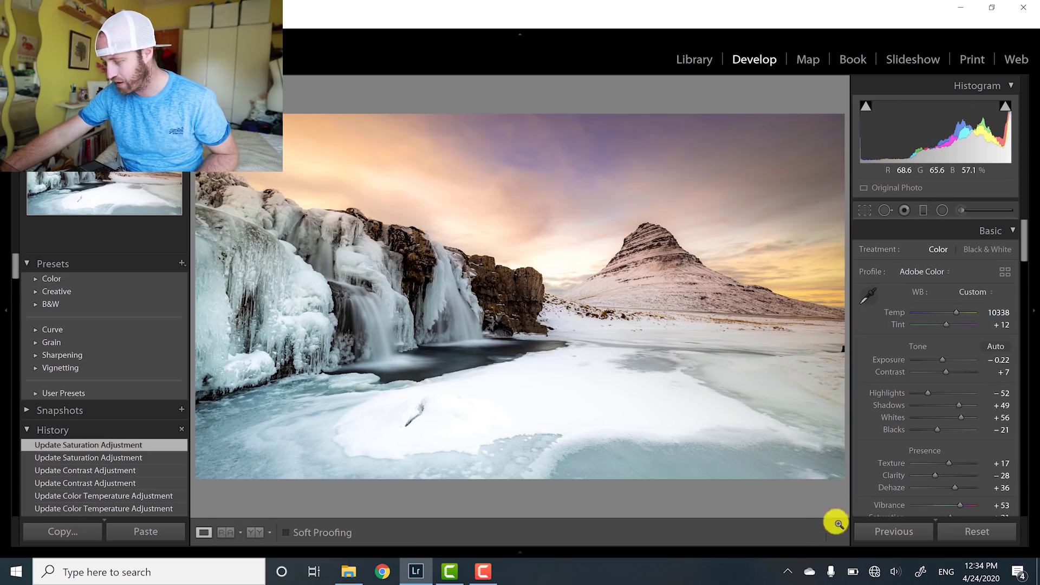
Paint over the snowy mountain with the Adjustment Brush using the Teeth Whitening effect, with the edit pins hidden
click(963, 211)
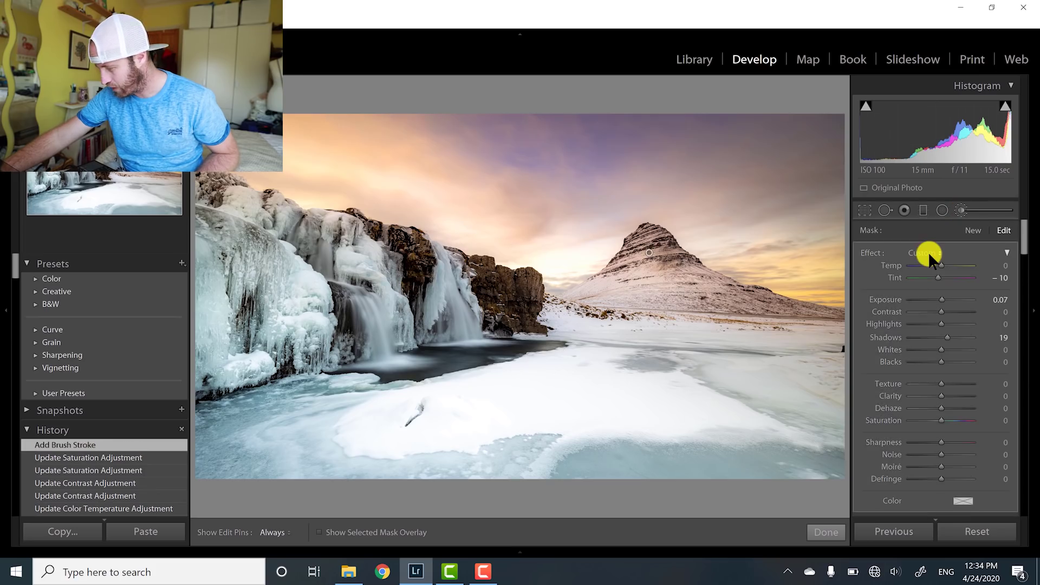
click(928, 252)
click(928, 252)
click(928, 252)
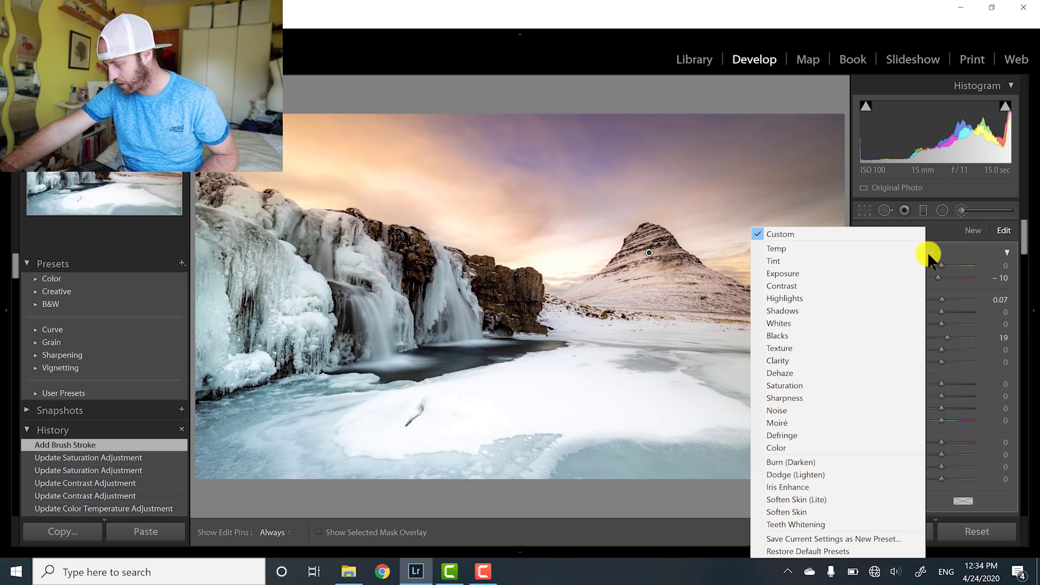
click(815, 523)
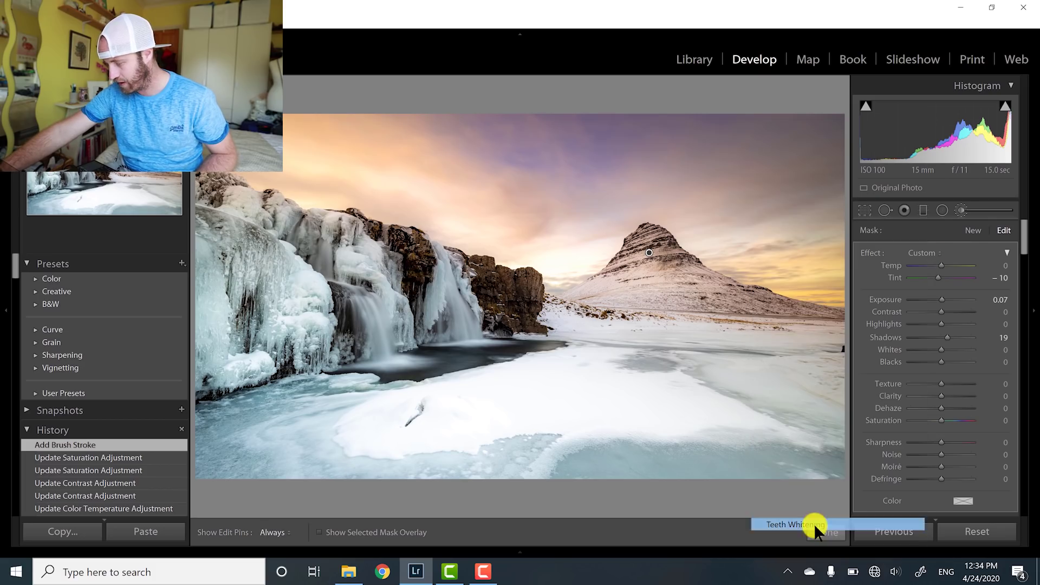
drag(715, 294, 746, 305)
key(h)
mouse_move(623, 295)
mouse_down()
mouse_move(581, 298)
mouse_move(609, 283)
mouse_move(648, 234)
mouse_move(683, 268)
mouse_up()
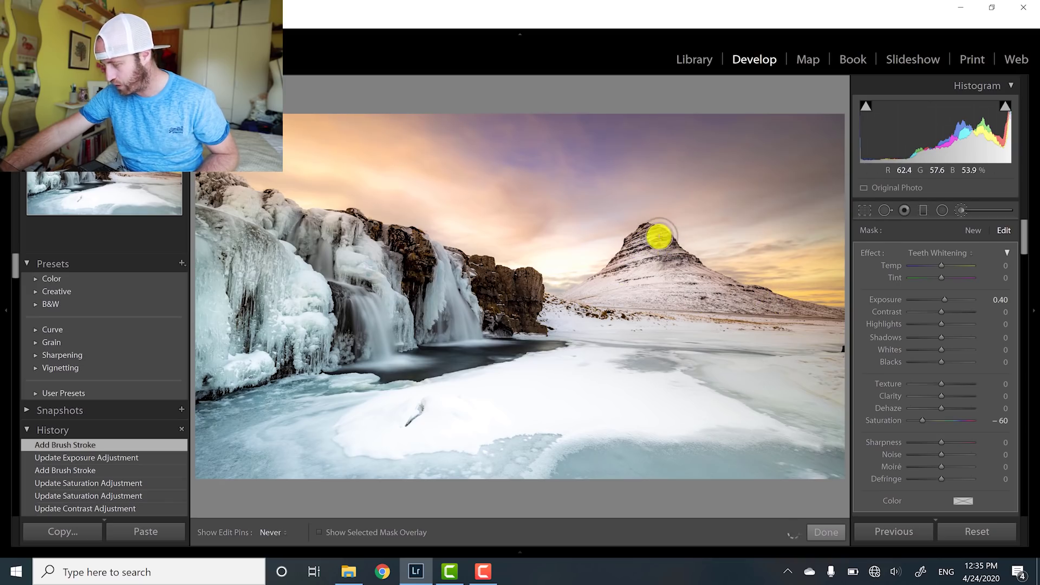
mouse_move(622, 263)
mouse_down()
mouse_move(644, 234)
mouse_move(667, 265)
mouse_move(667, 243)
mouse_move(683, 280)
mouse_move(674, 255)
mouse_move(729, 298)
mouse_move(701, 292)
mouse_move(800, 308)
mouse_up()
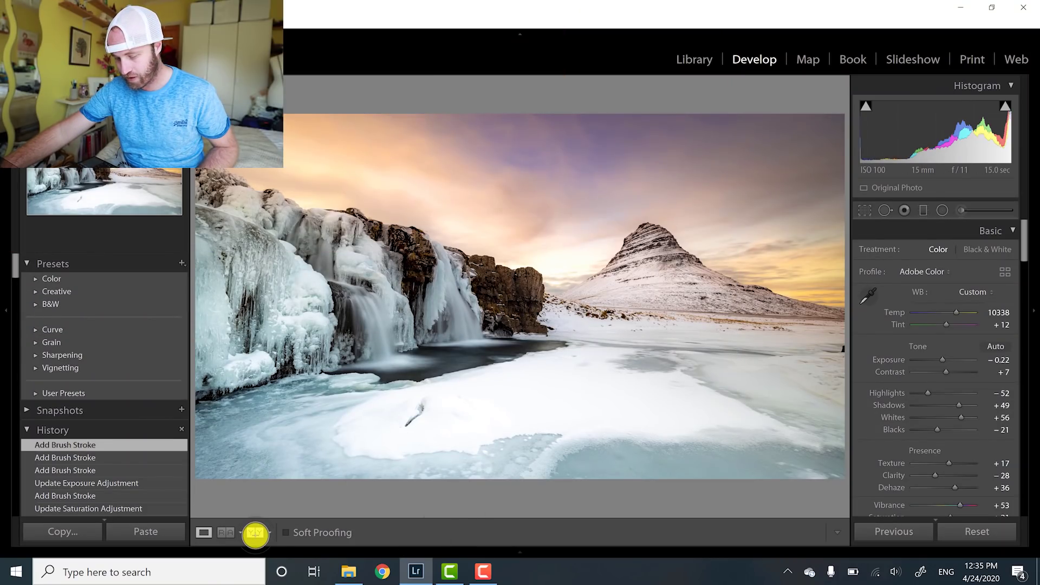
Compare the photo before and after side by side, and set the global Saturation to 11
click(255, 534)
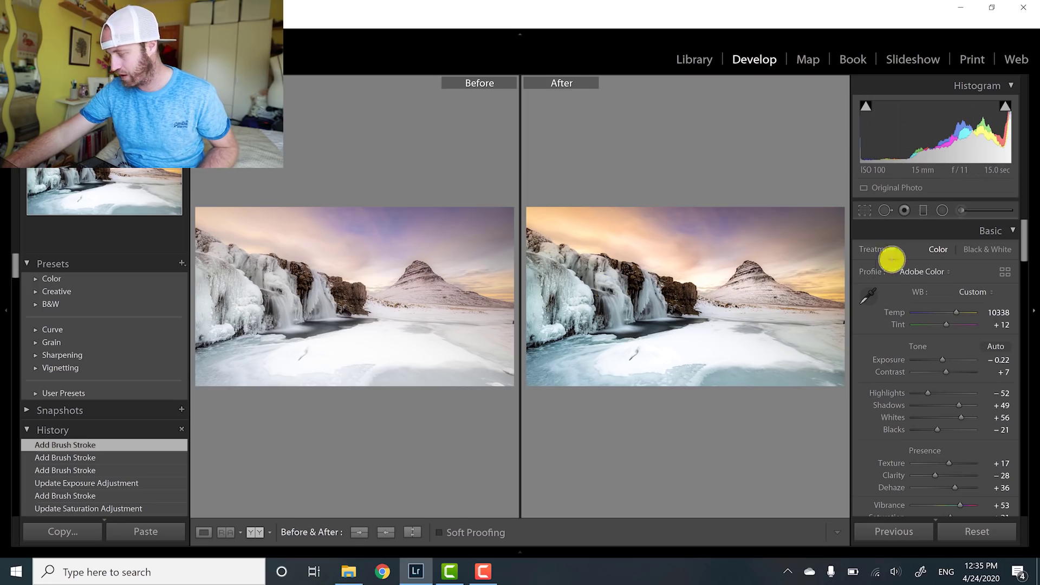
drag(1024, 230, 1024, 246)
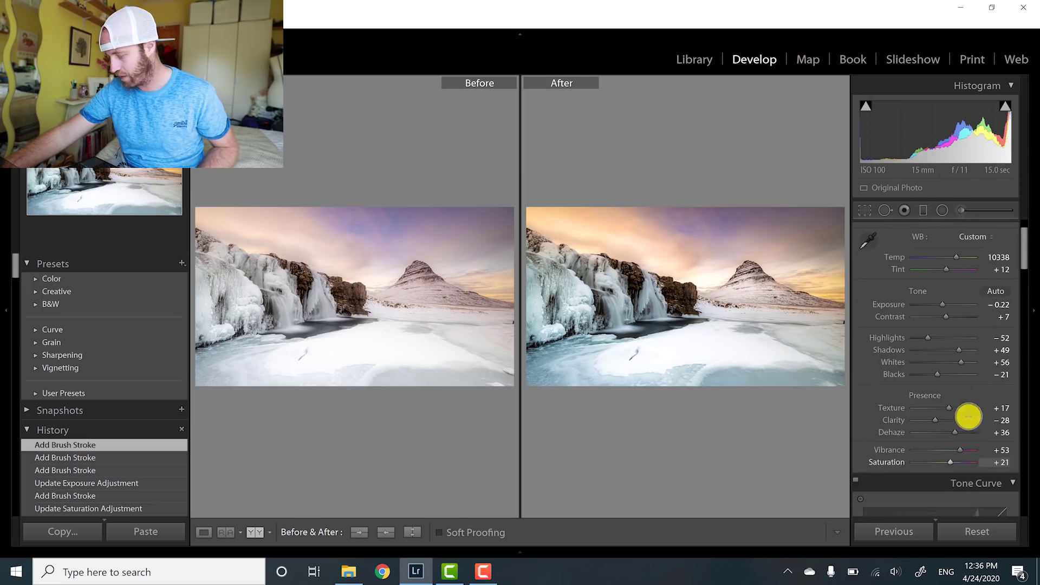
drag(951, 462, 915, 462)
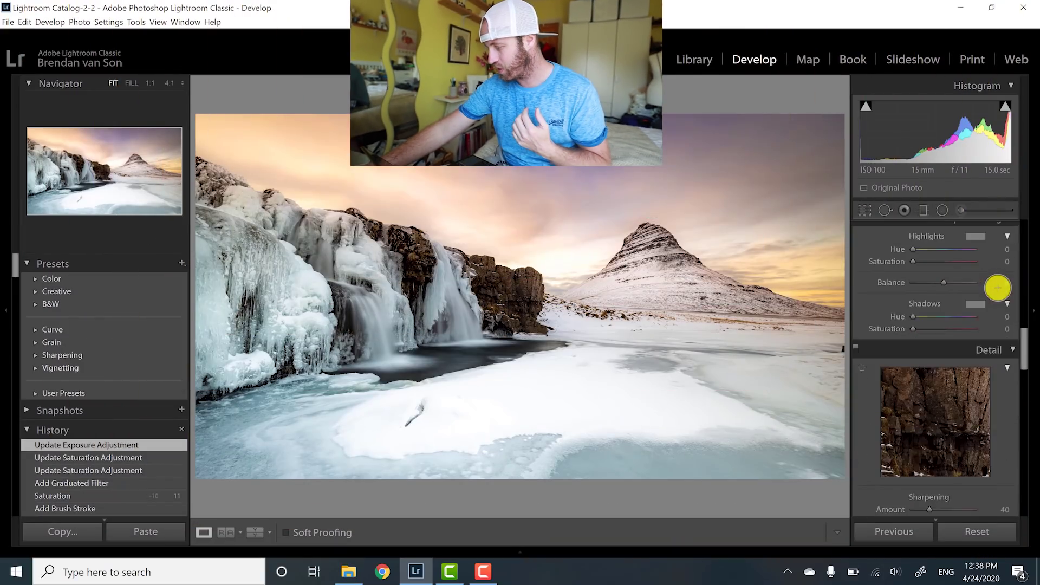
Set the Split Toning hues to 180 for the highlights and 357 for the shadows
scroll(998, 287, up, 3)
scroll(947, 341, down, 1)
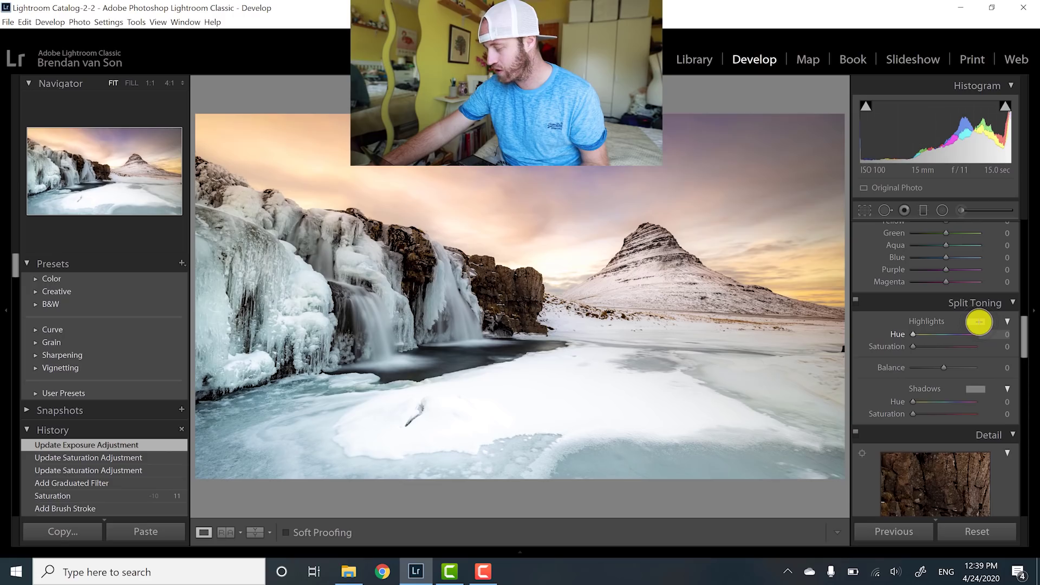
click(942, 335)
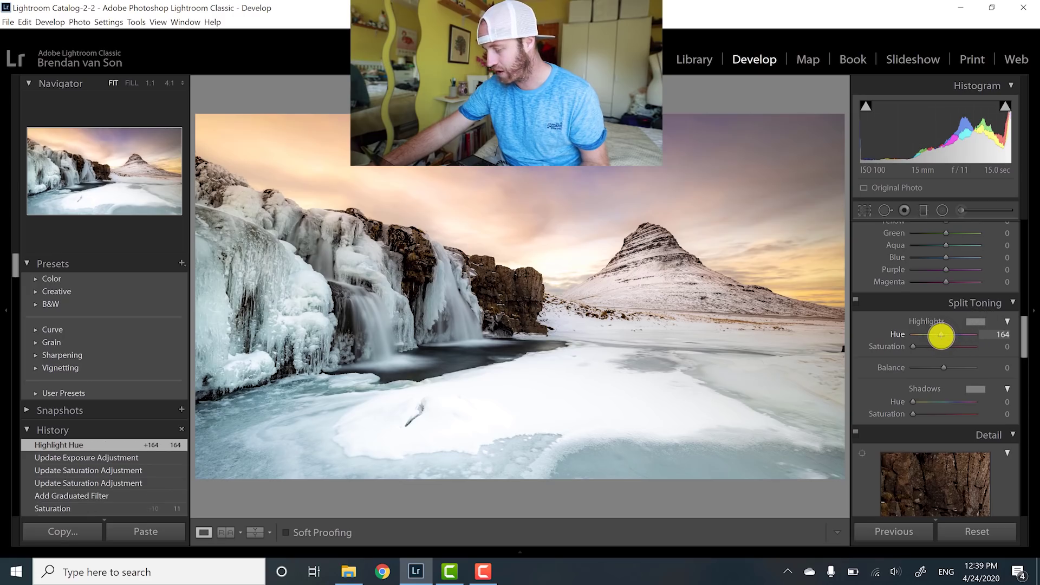
double_click(908, 335)
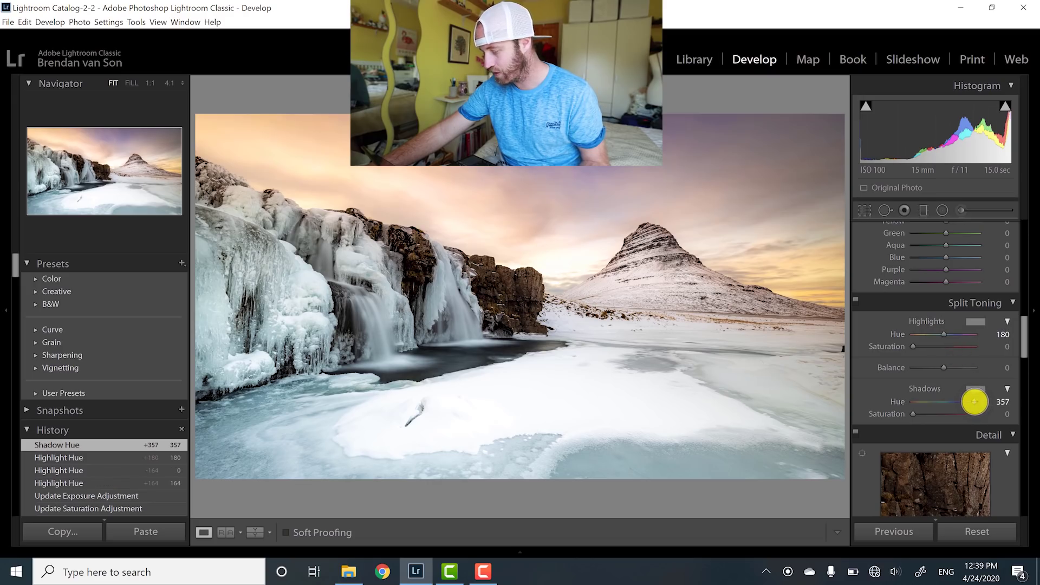
drag(980, 390, 707, 394)
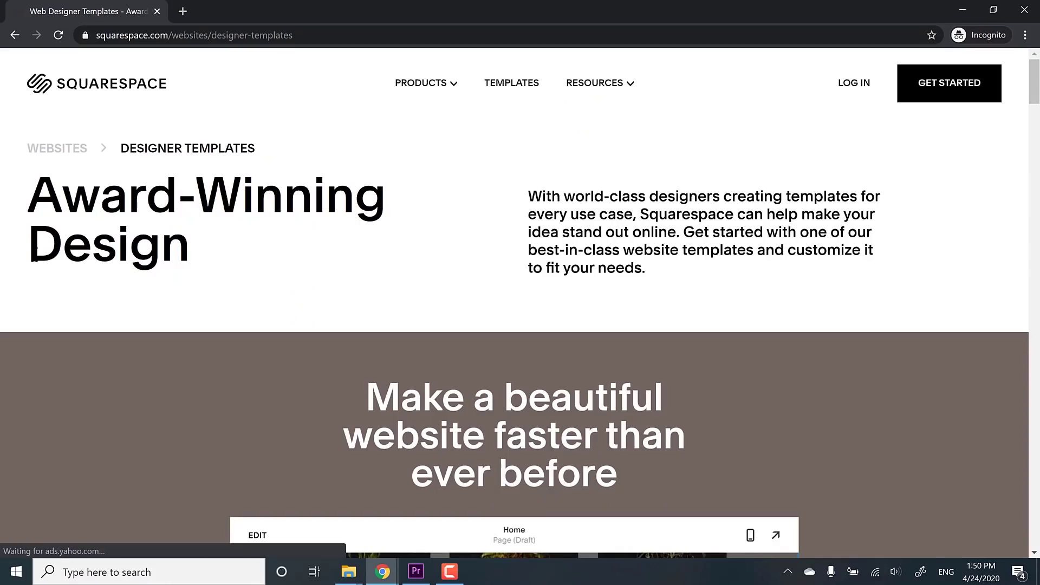
Look through the design options and color themes on Squarespace's designer templates page in the browser
scroll(36, 264, down, 10)
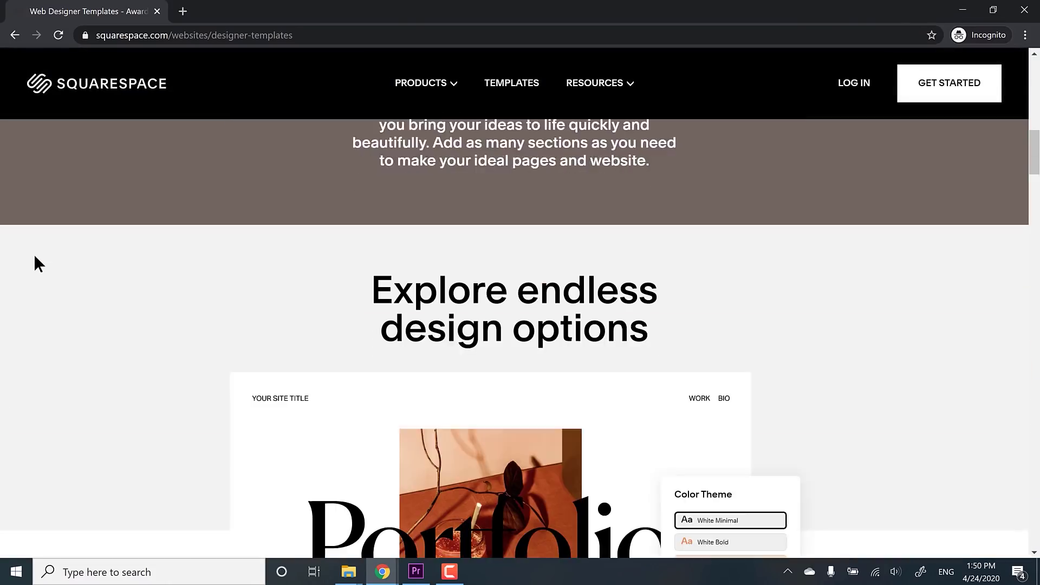
scroll(34, 257, down, 8)
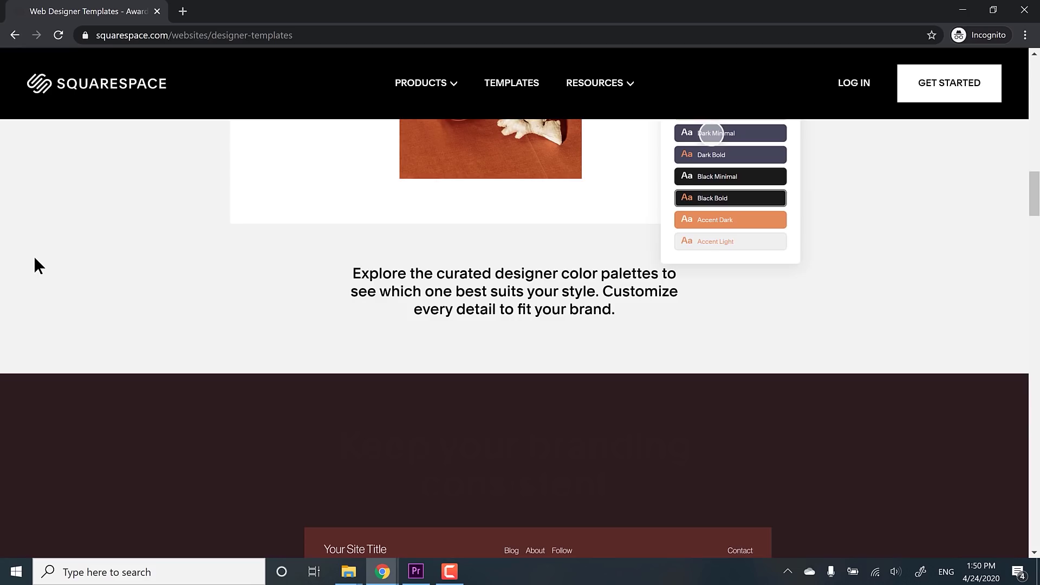
scroll(34, 255, down, 5)
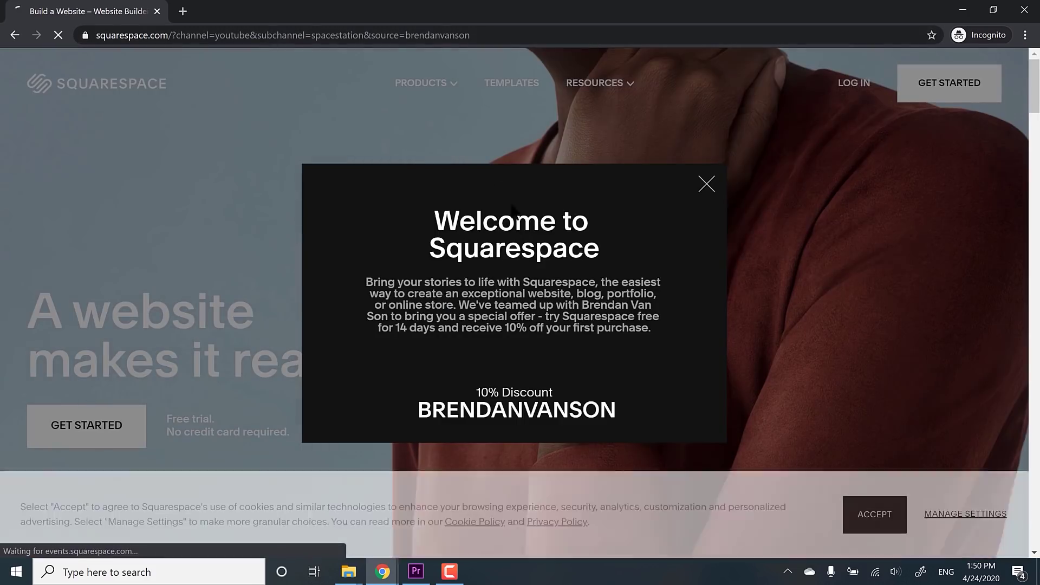